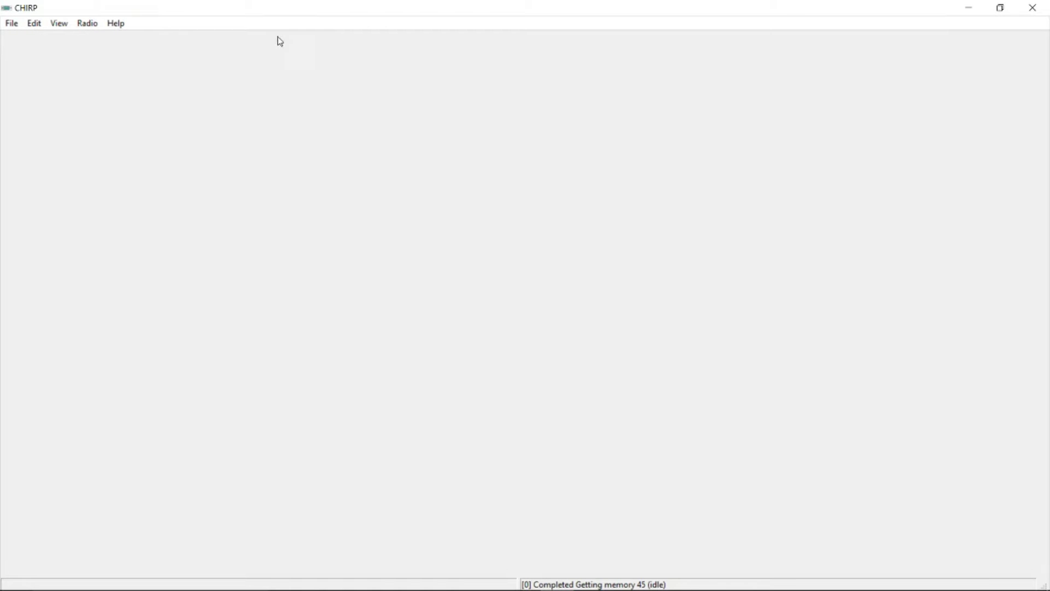
Step: Set up a download from the radio using port COM5, vendor Baofeng and model BF-F8HP
{"action": "left_click", "coordinate": [93, 26]}
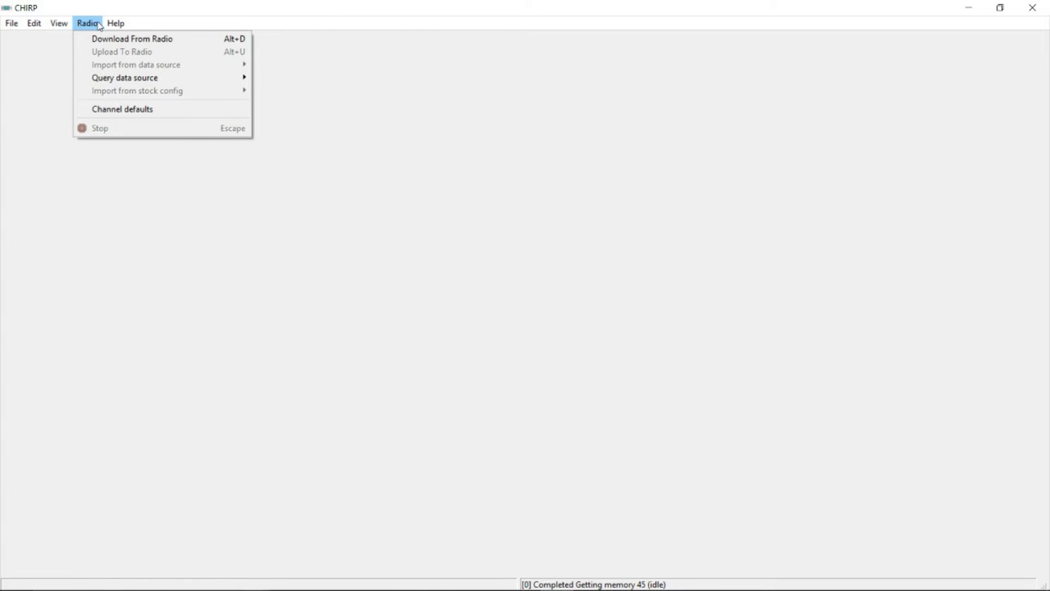
{"action": "left_click", "coordinate": [96, 24]}
{"action": "left_click", "coordinate": [90, 24]}
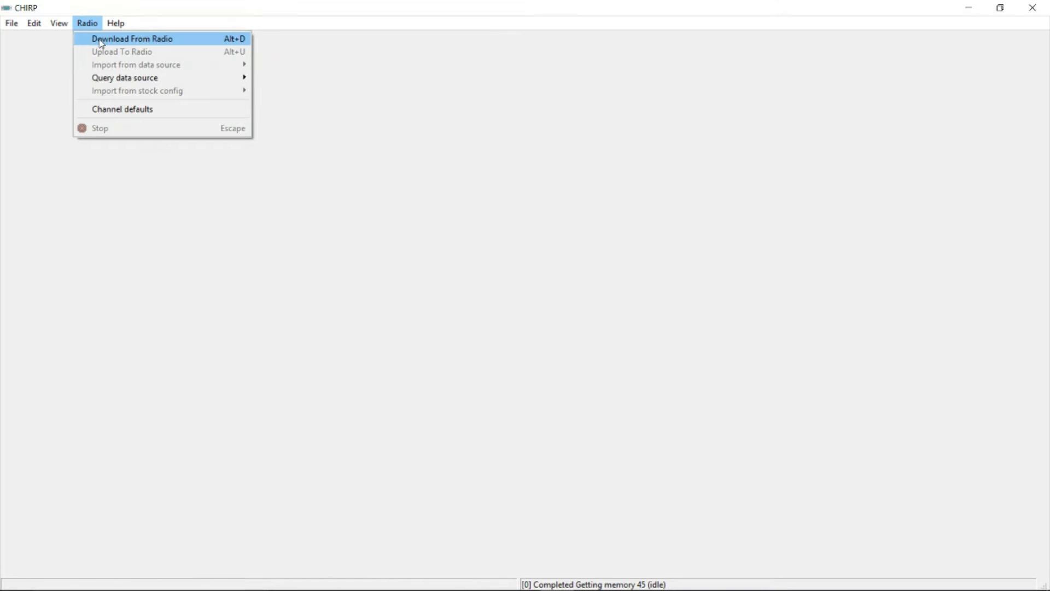
{"action": "left_click", "coordinate": [102, 40]}
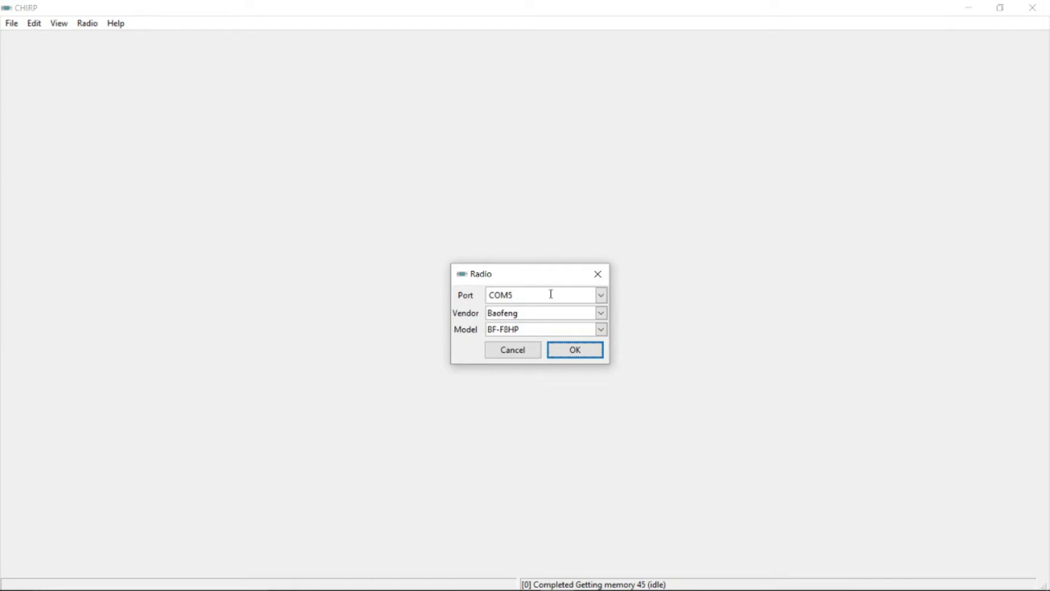
{"action": "left_click", "coordinate": [601, 295]}
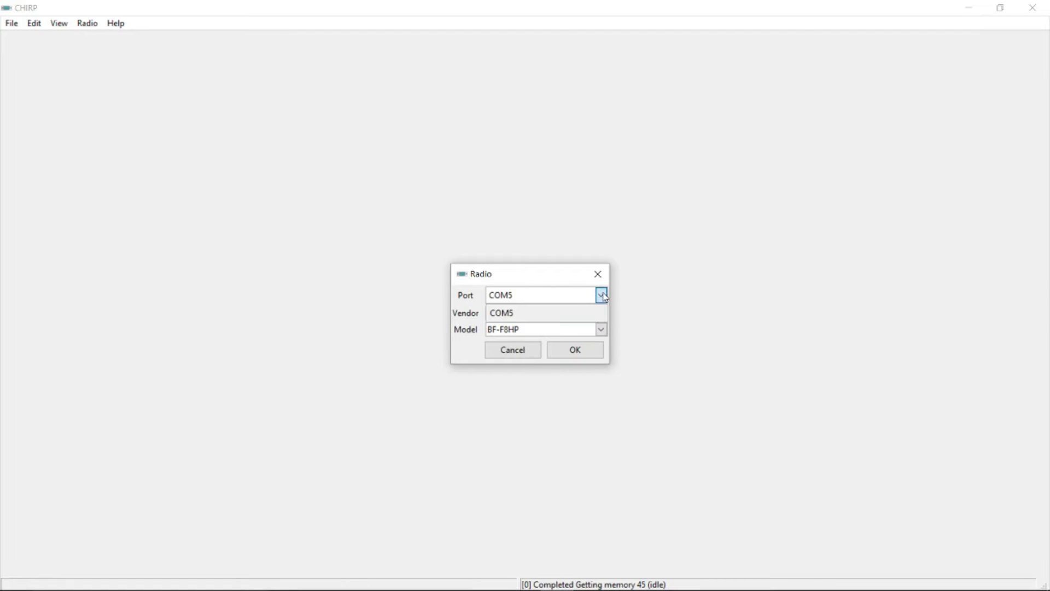
{"action": "left_click", "coordinate": [539, 317]}
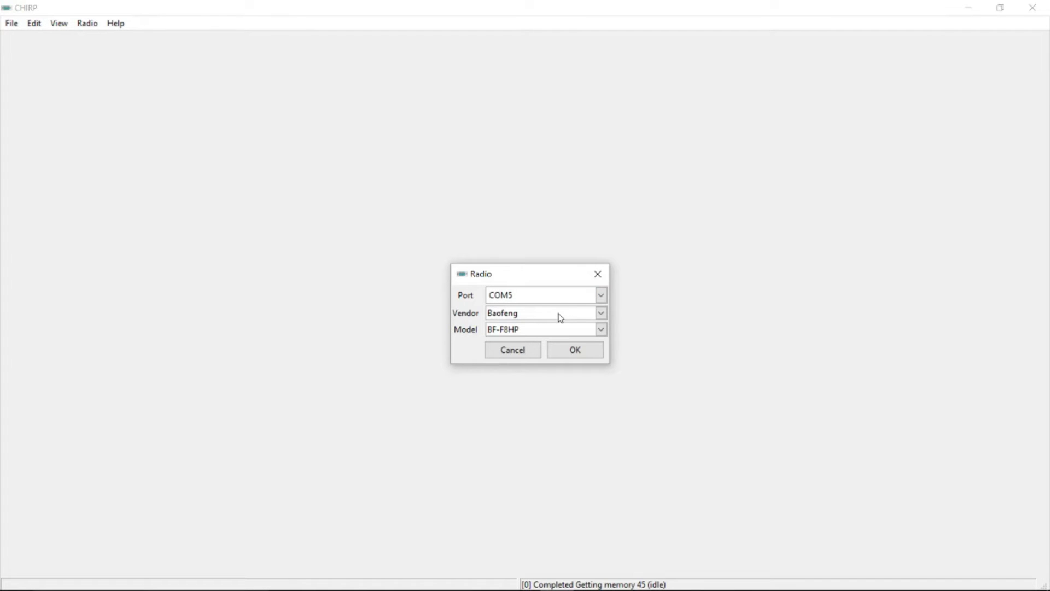
{"action": "left_click", "coordinate": [602, 313]}
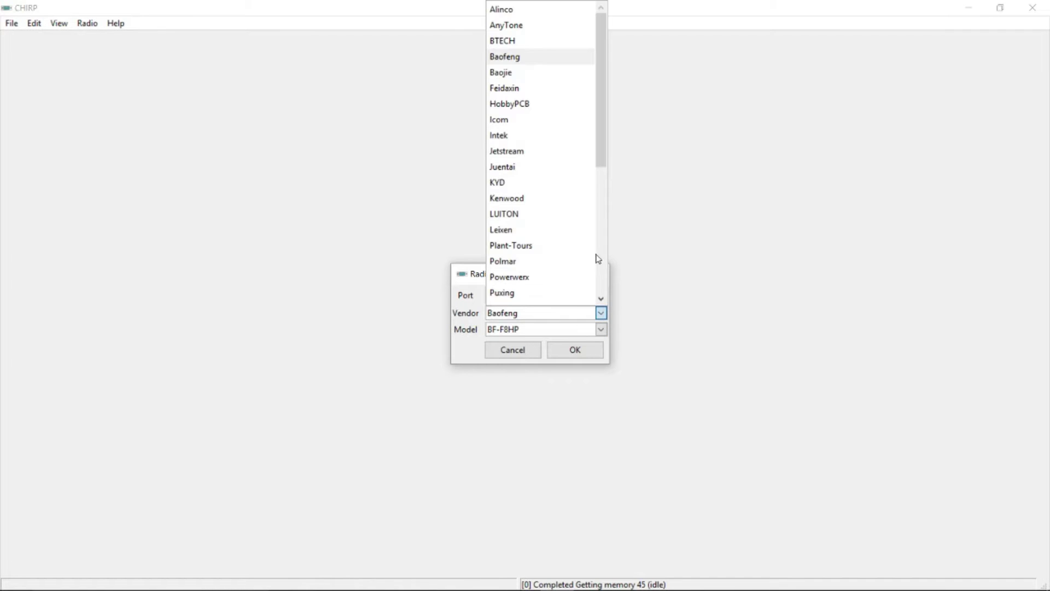
{"action": "left_click", "coordinate": [538, 58]}
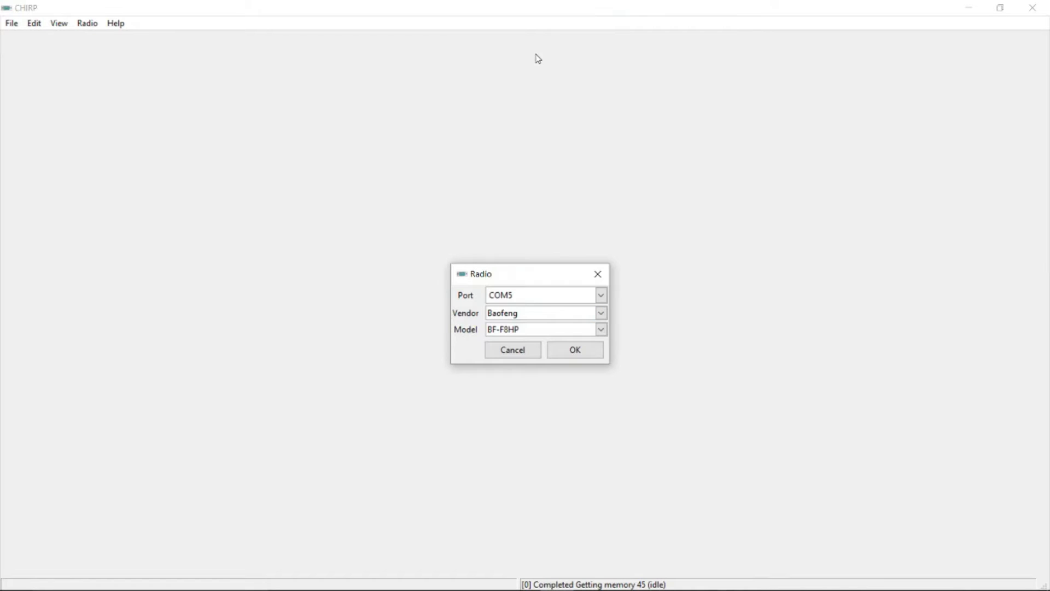
{"action": "left_click", "coordinate": [600, 330]}
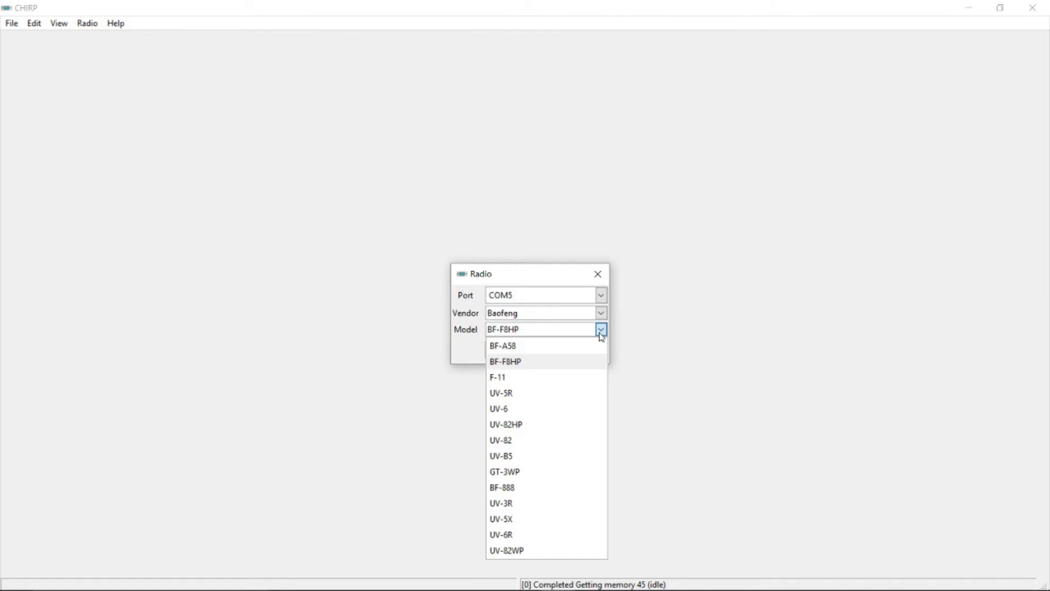
{"action": "left_click", "coordinate": [509, 330]}
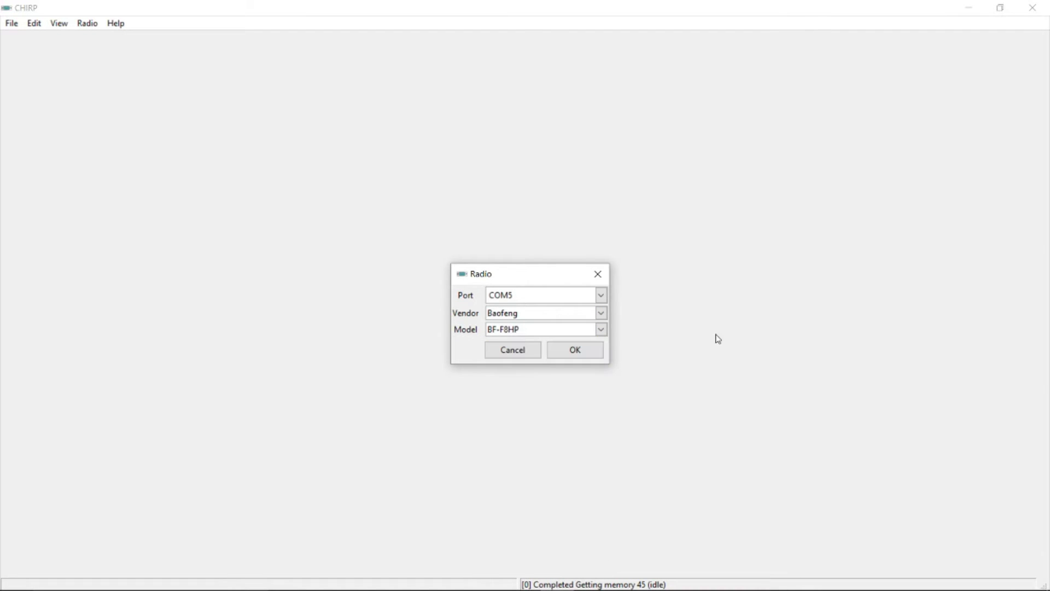
Step: Confirm the radio selection, accept the experimental driver and download the radio's memory image
{"action": "left_click", "coordinate": [586, 355]}
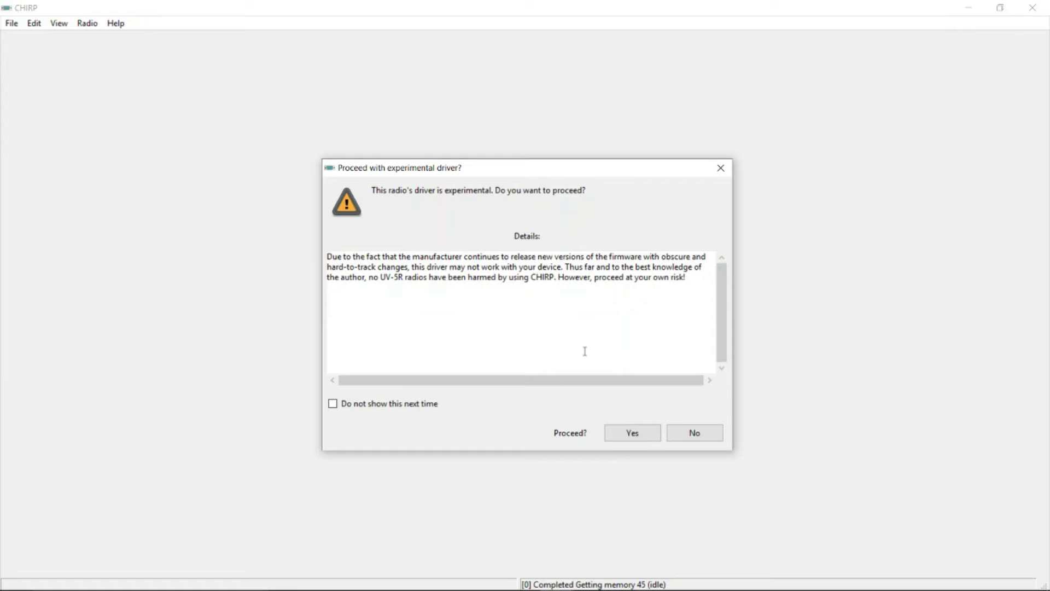
{"action": "left_click", "coordinate": [638, 432]}
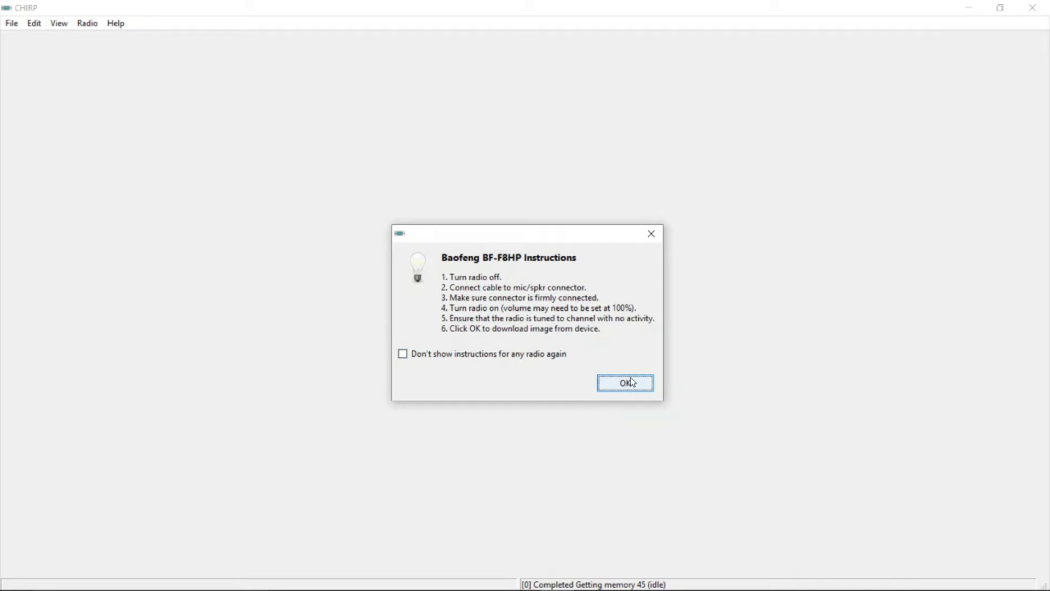
{"action": "left_click", "coordinate": [627, 381]}
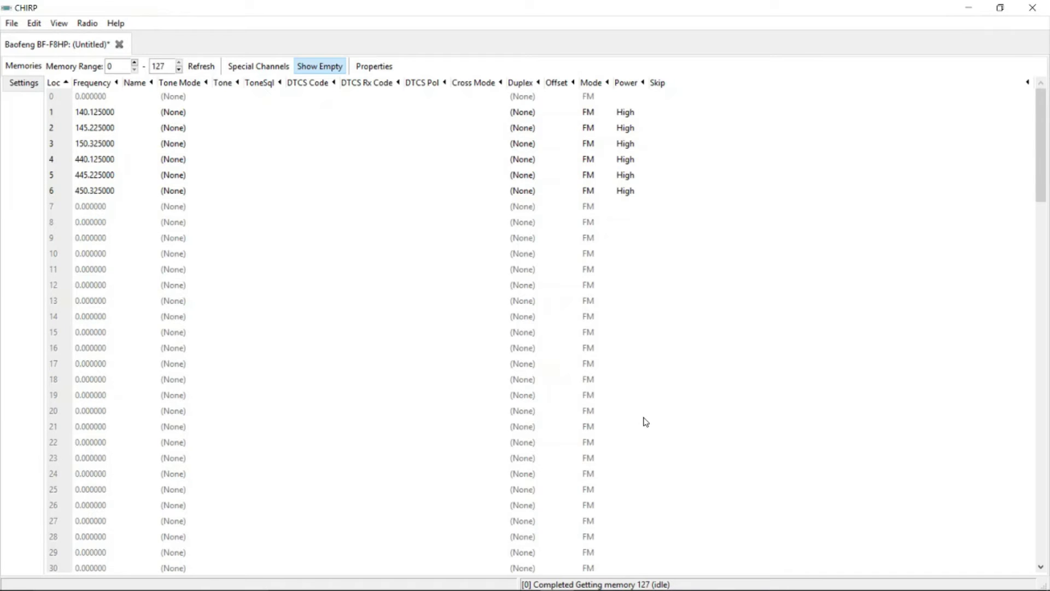
Step: Examine the frequencies stored in the first memory channels and the empty slots around them
{"action": "left_click", "coordinate": [110, 99]}
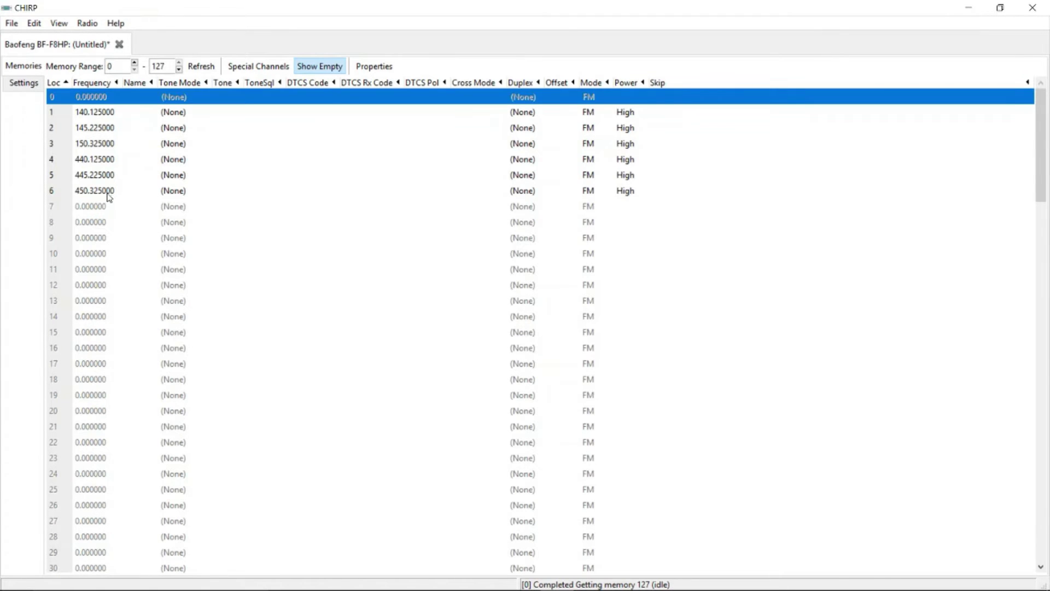
{"action": "left_click", "coordinate": [106, 207]}
{"action": "left_click", "coordinate": [88, 112]}
{"action": "left_click", "coordinate": [93, 128]}
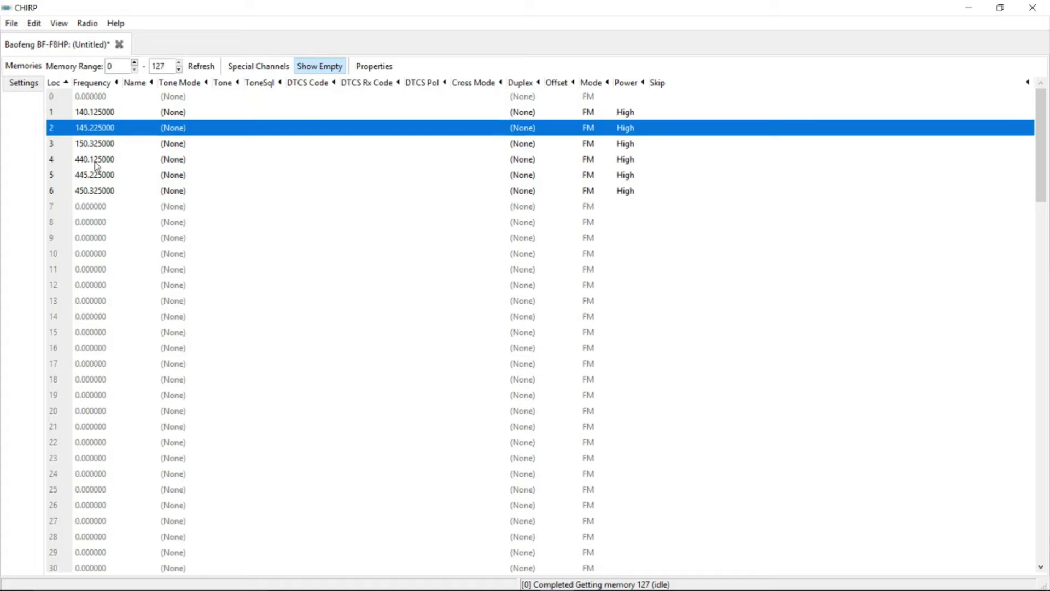
{"action": "left_click", "coordinate": [97, 159]}
{"action": "left_click", "coordinate": [101, 174]}
{"action": "left_click", "coordinate": [103, 191]}
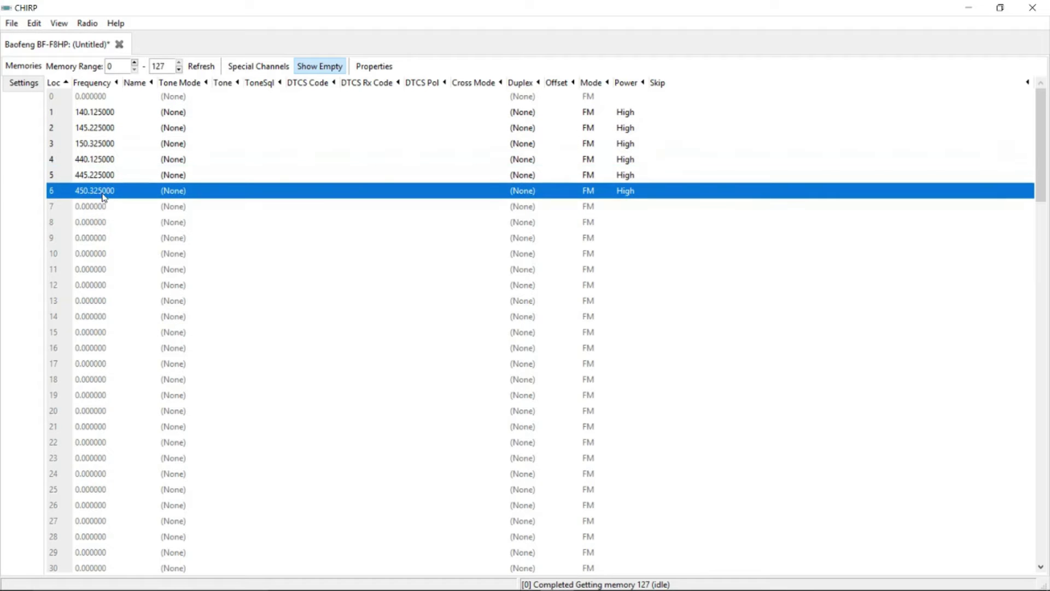
{"action": "left_click", "coordinate": [109, 99]}
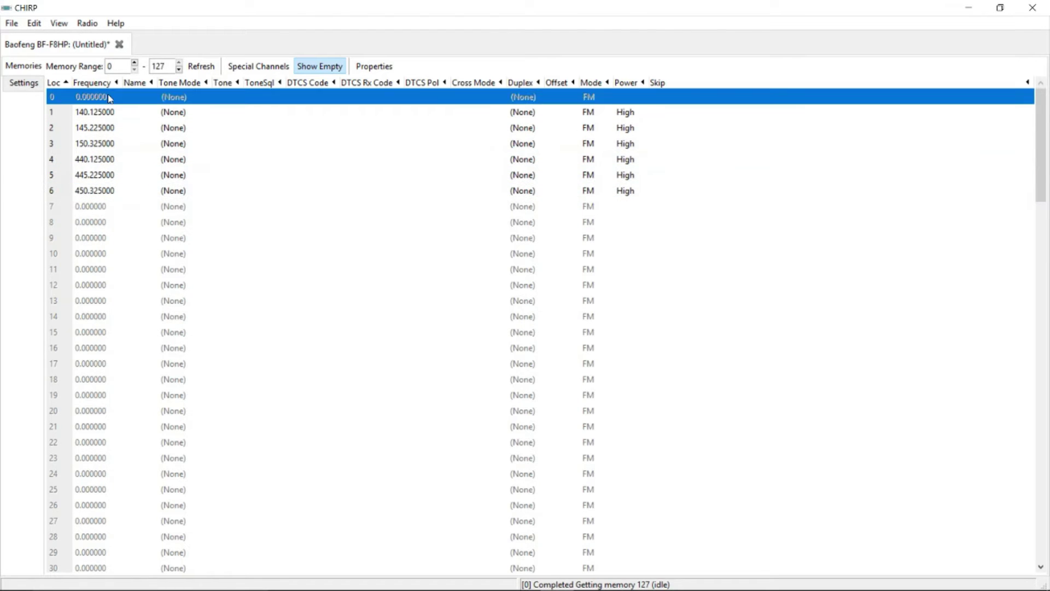
{"action": "left_click", "coordinate": [114, 127]}
{"action": "left_click", "coordinate": [120, 144]}
{"action": "left_click", "coordinate": [129, 191]}
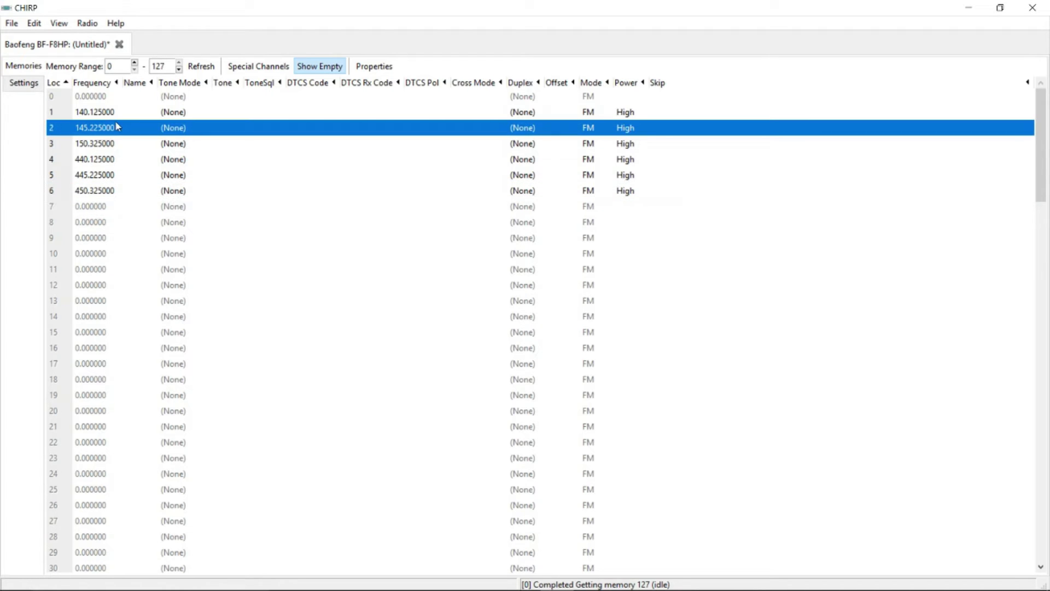
{"action": "left_click", "coordinate": [100, 112]}
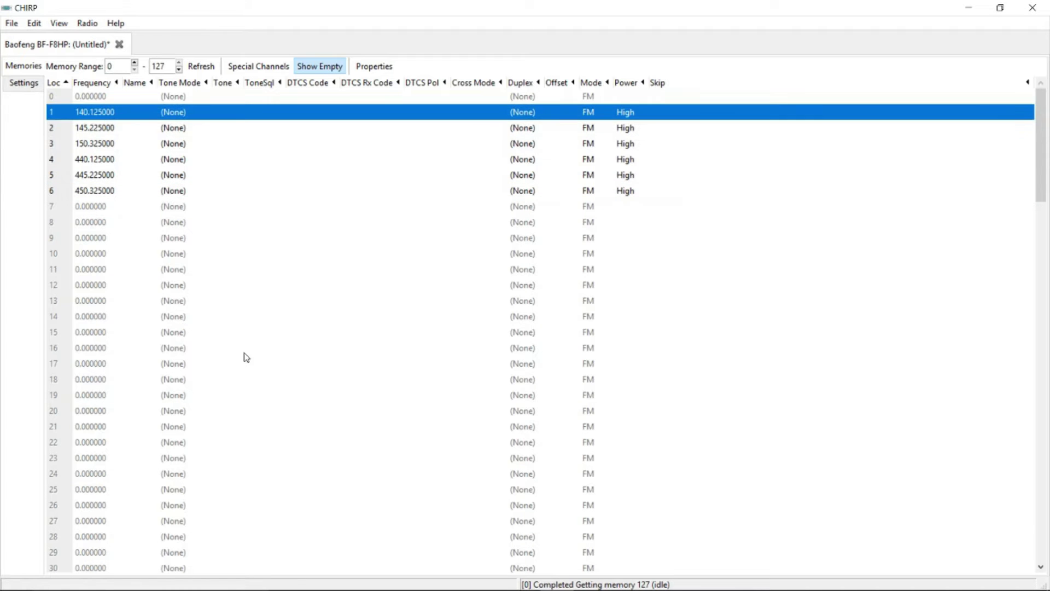
Step: Review the radio's Other Settings and Basic Settings, and return to the memory list
{"action": "left_click", "coordinate": [30, 86]}
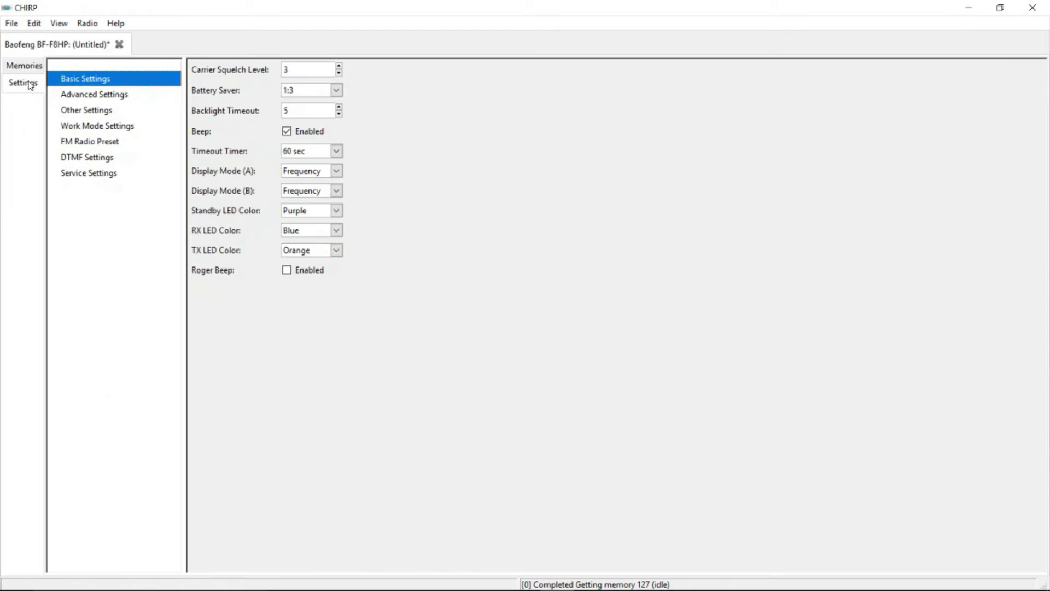
{"action": "left_click", "coordinate": [88, 114]}
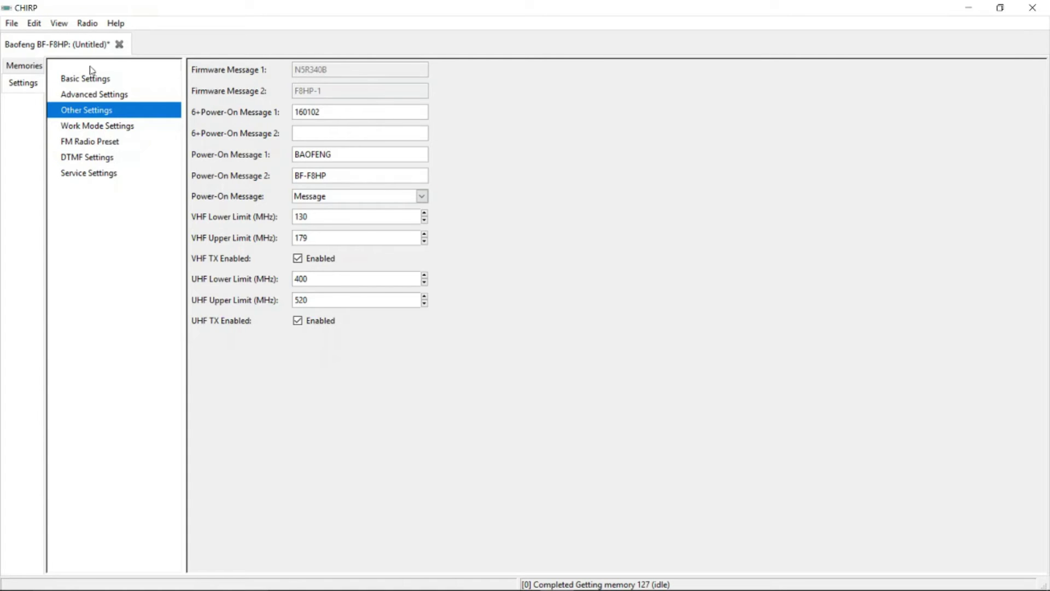
{"action": "left_click", "coordinate": [97, 84]}
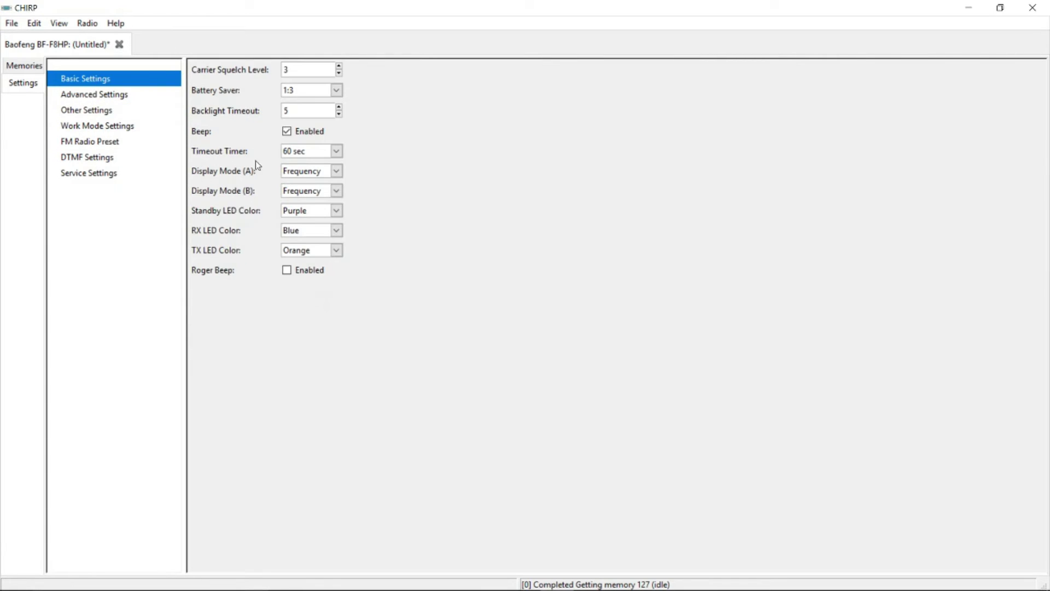
{"action": "left_click", "coordinate": [15, 65]}
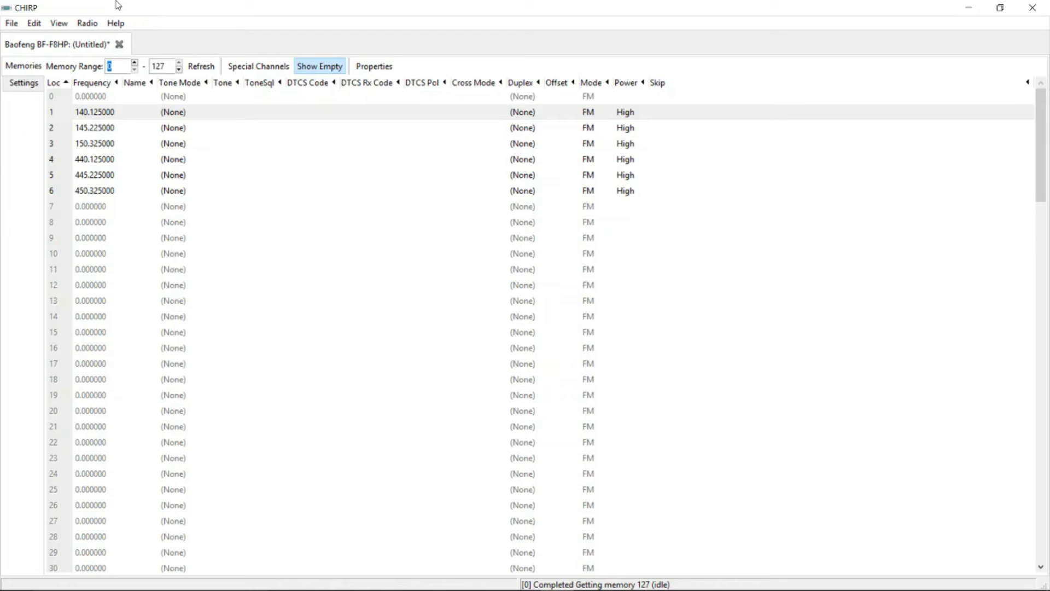
Step: Set up a RepeaterBook political query for Iron County, Utah, on the 70 centimeters (440MHz) band
{"action": "left_click", "coordinate": [89, 24]}
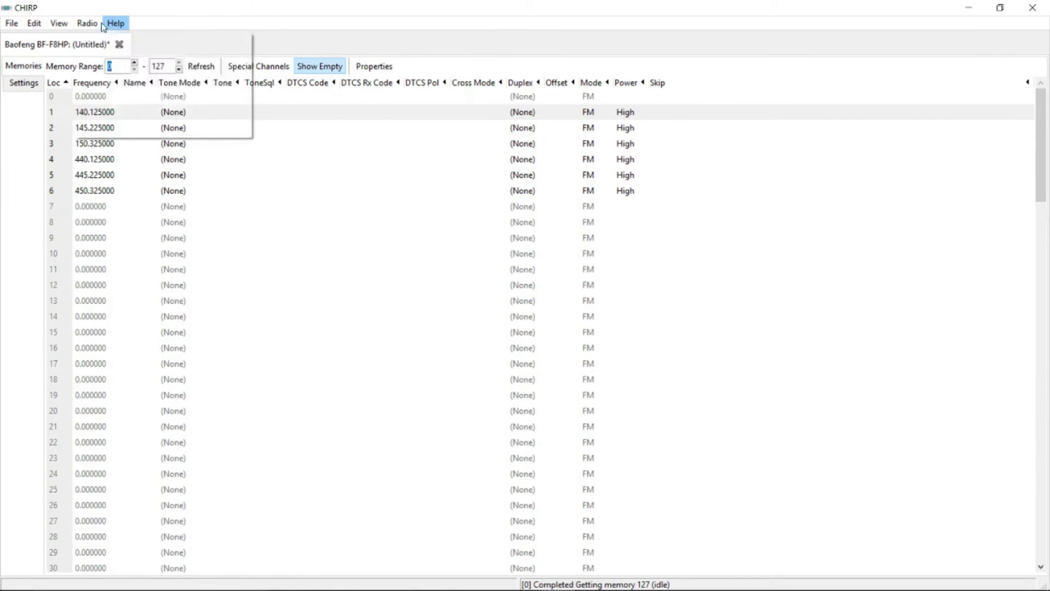
{"action": "mouse_move", "coordinate": [86, 70]}
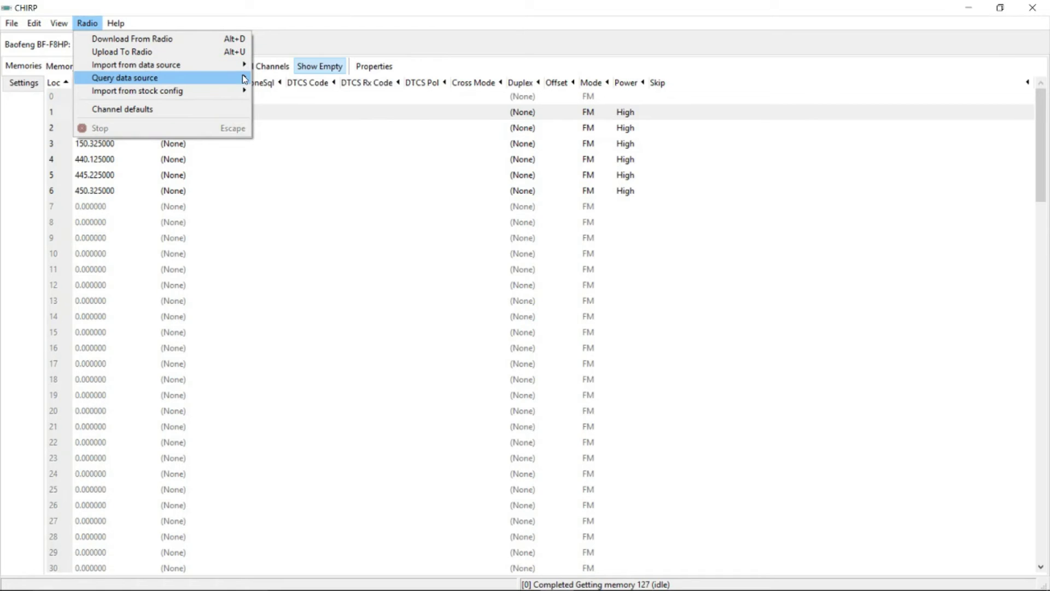
{"action": "mouse_move", "coordinate": [246, 65]}
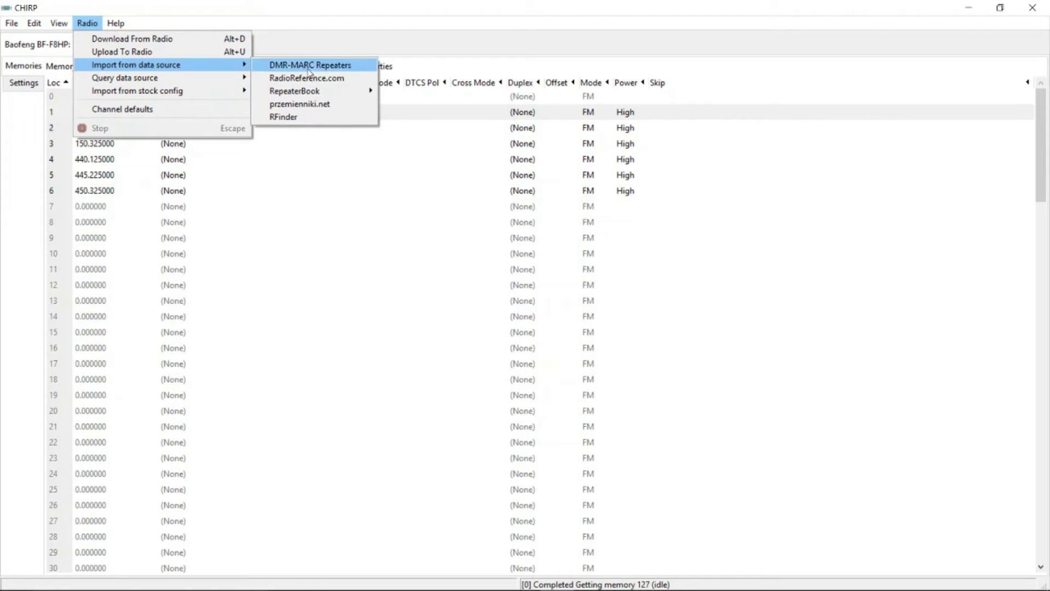
{"action": "mouse_move", "coordinate": [323, 93]}
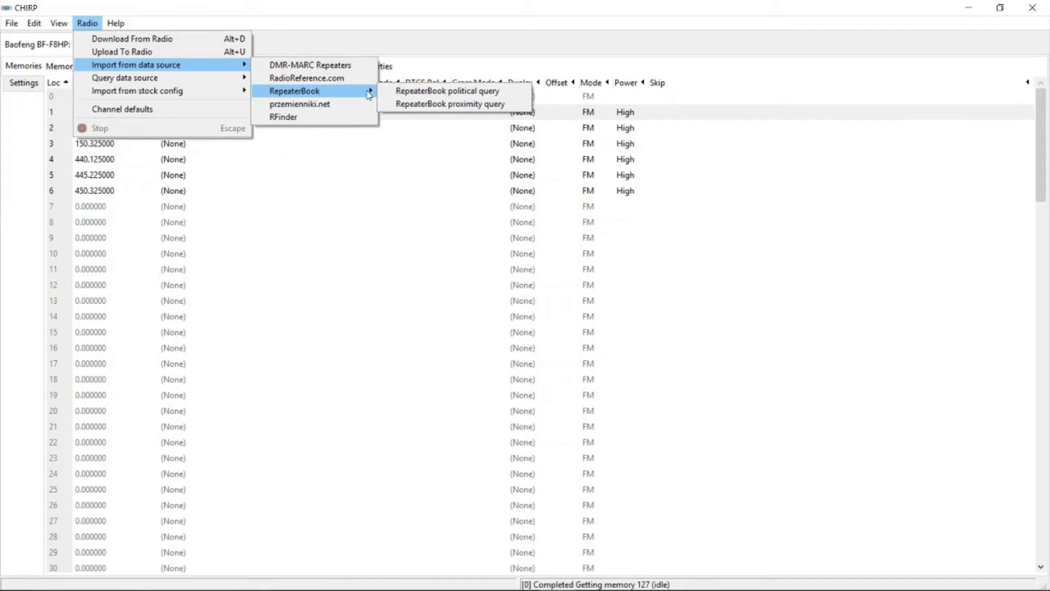
{"action": "left_click", "coordinate": [424, 93]}
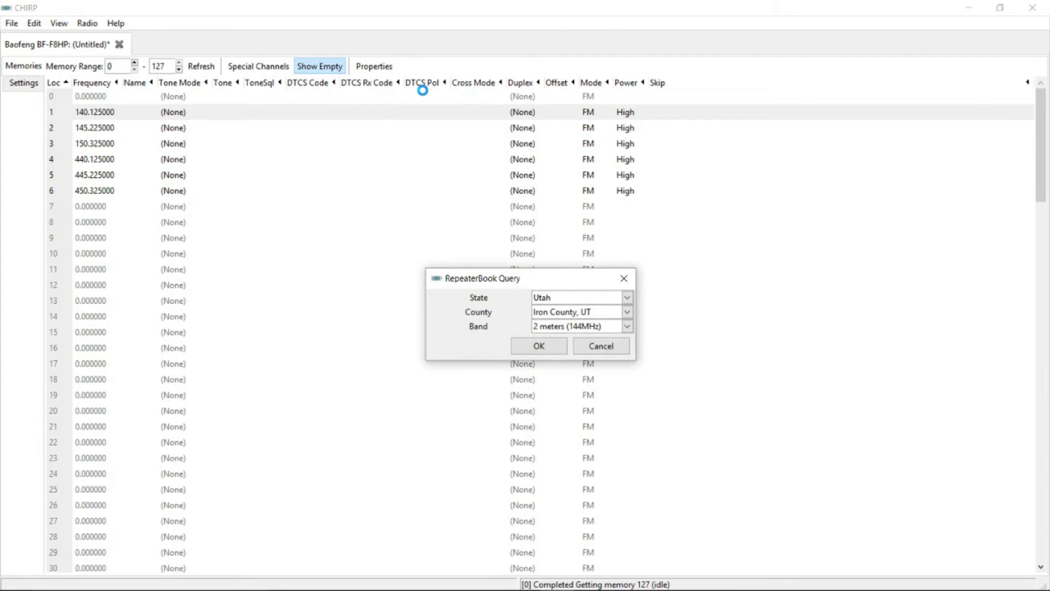
{"action": "left_click", "coordinate": [582, 328]}
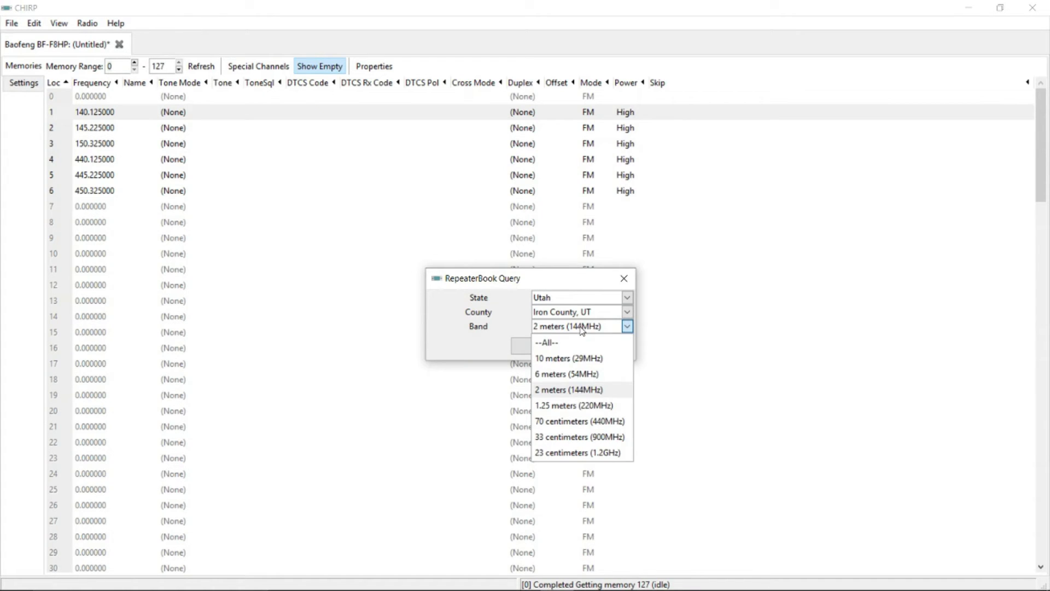
{"action": "left_click", "coordinate": [585, 421]}
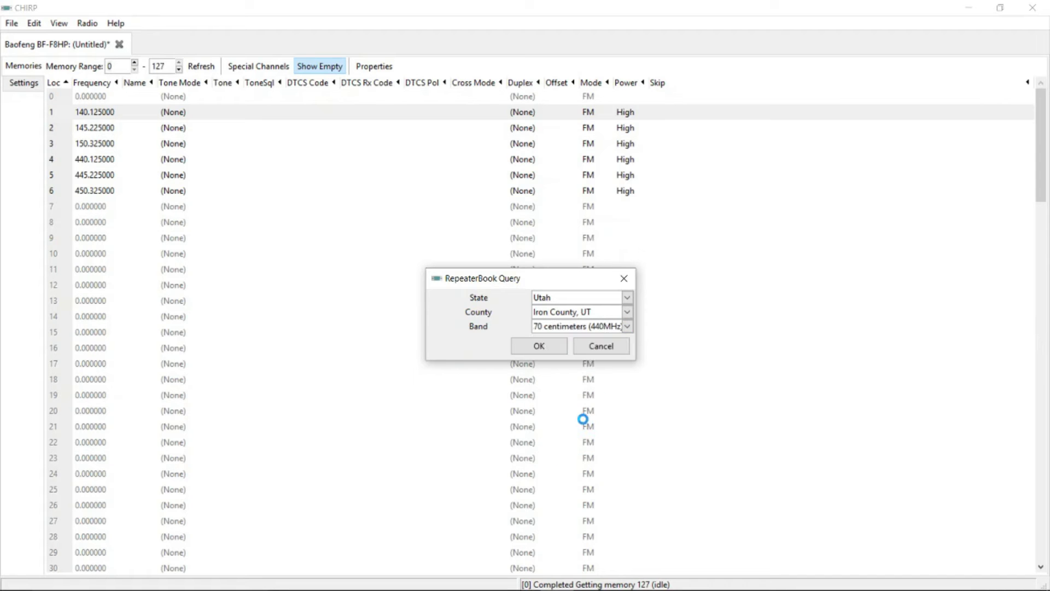
Step: Run the repeater query and import all its entries with their target locations shifted by +10, into channels 11 to 17
{"action": "left_click", "coordinate": [544, 353]}
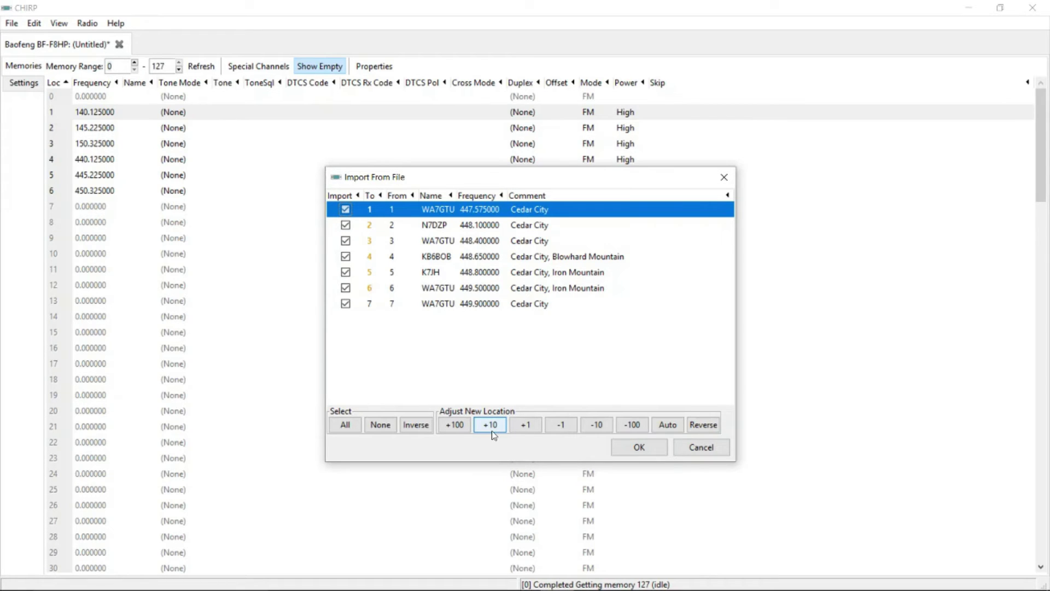
{"action": "left_click", "coordinate": [491, 426]}
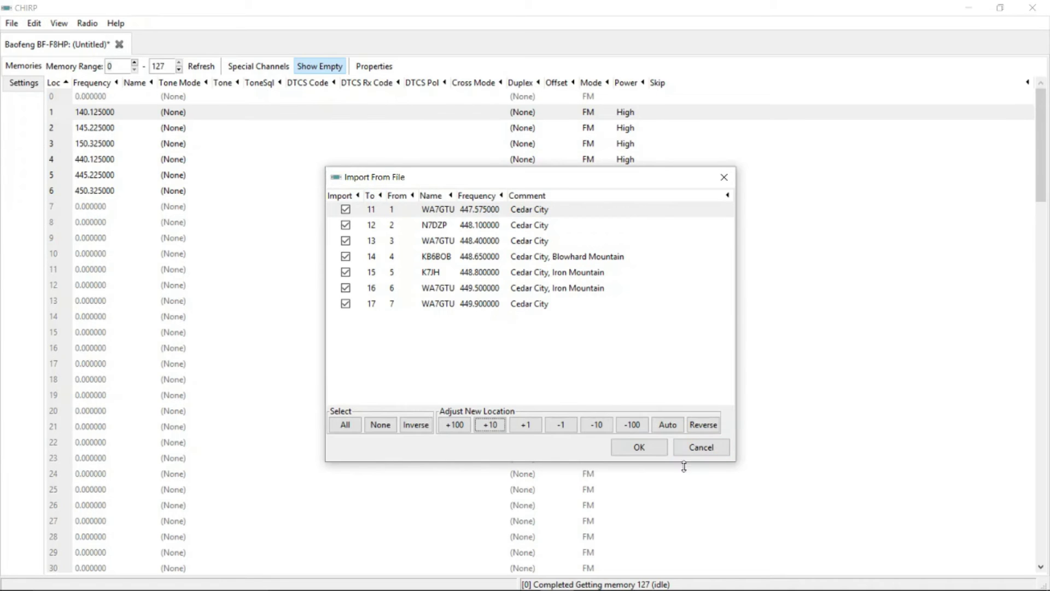
{"action": "left_click", "coordinate": [641, 452]}
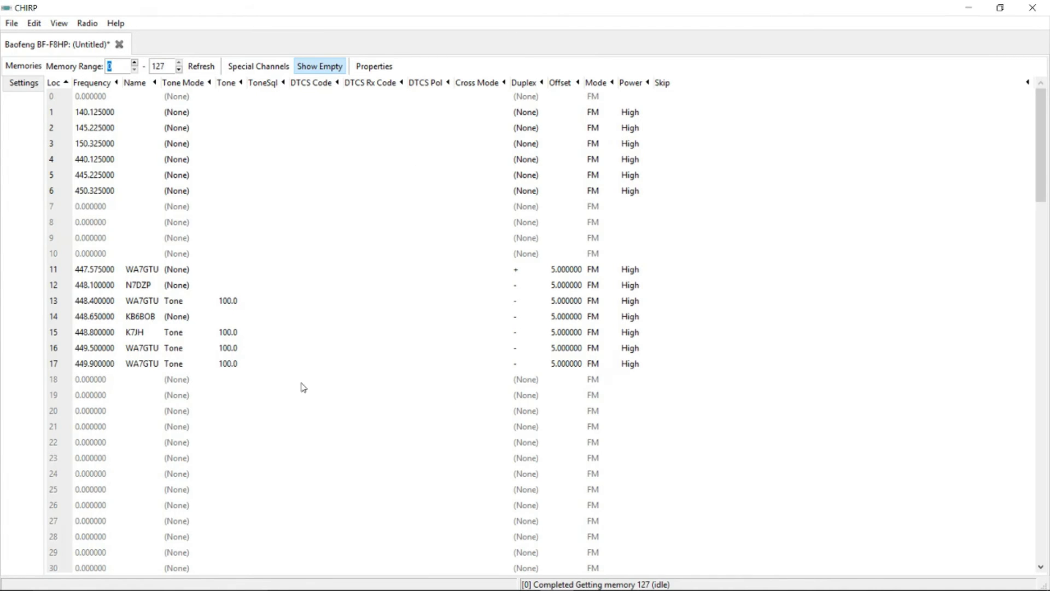
Step: Run a RepeaterBook political query for Iron County, Utah, on the 2 meters (144MHz) band
{"action": "left_click", "coordinate": [87, 23]}
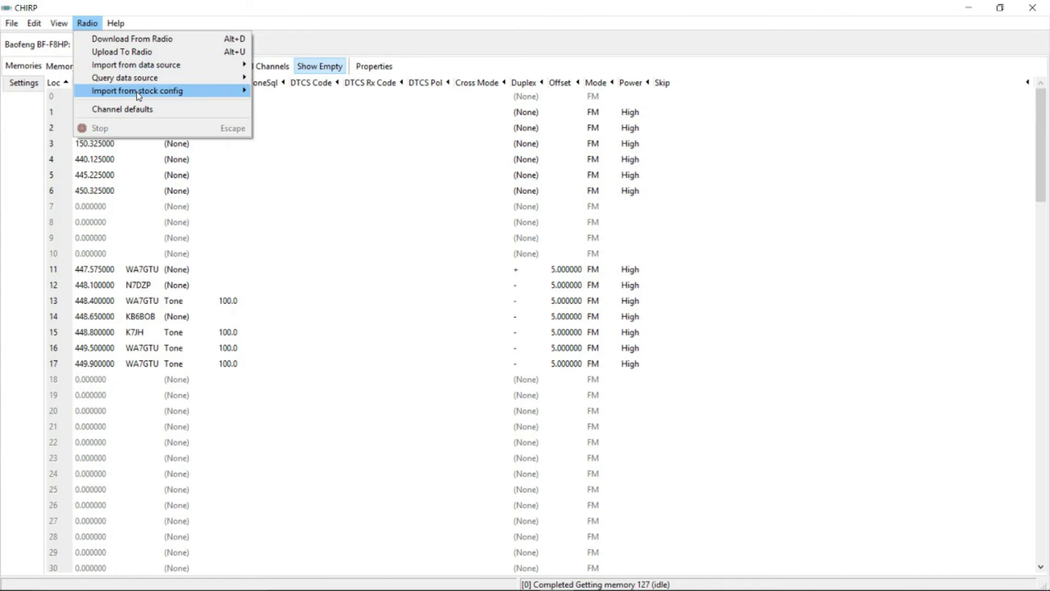
{"action": "mouse_move", "coordinate": [146, 68]}
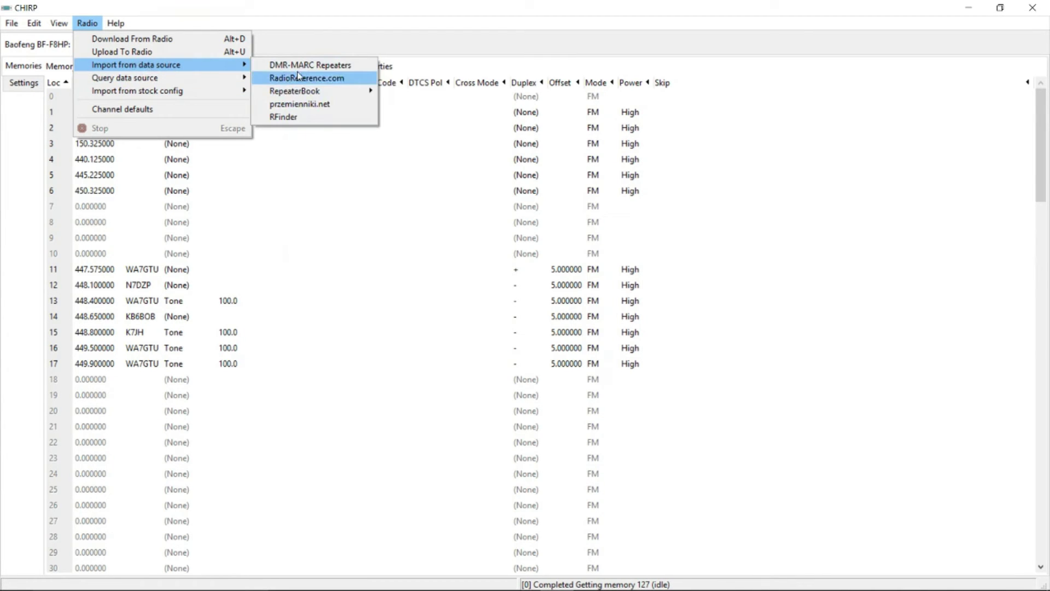
{"action": "mouse_move", "coordinate": [317, 93]}
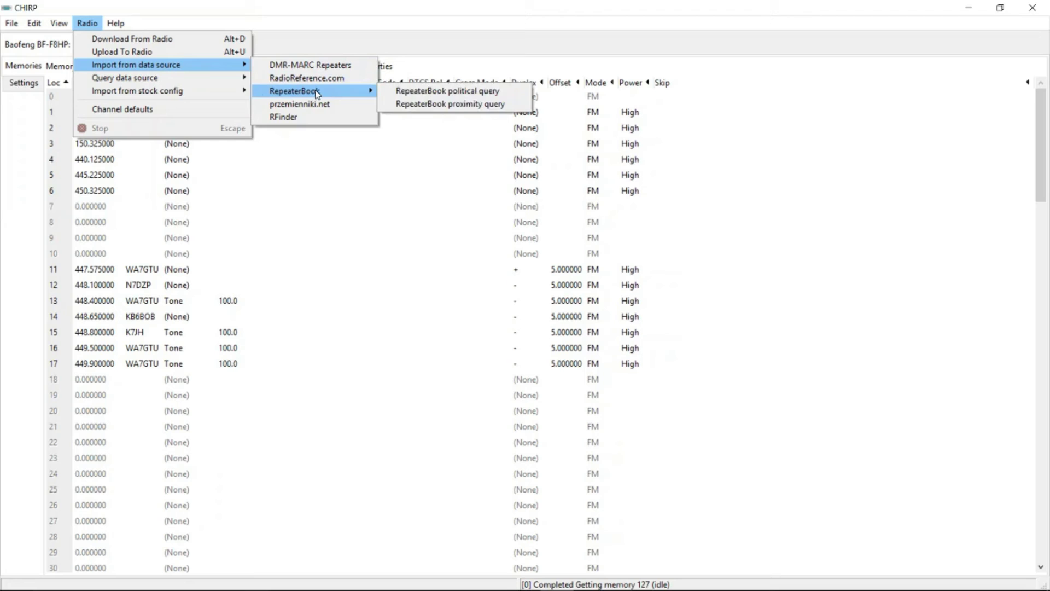
{"action": "left_click", "coordinate": [422, 92]}
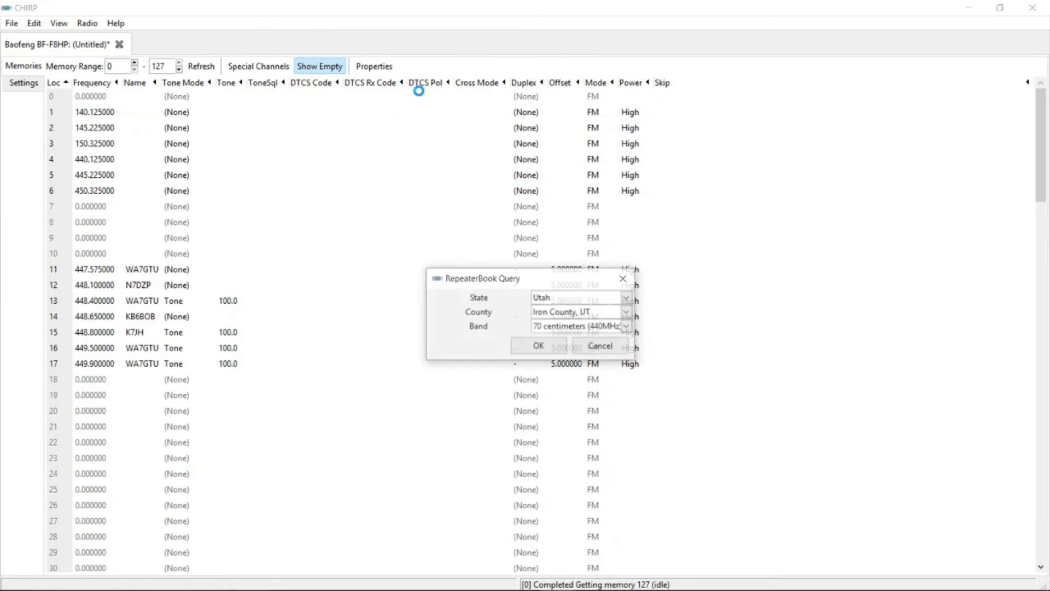
{"action": "left_click", "coordinate": [607, 328]}
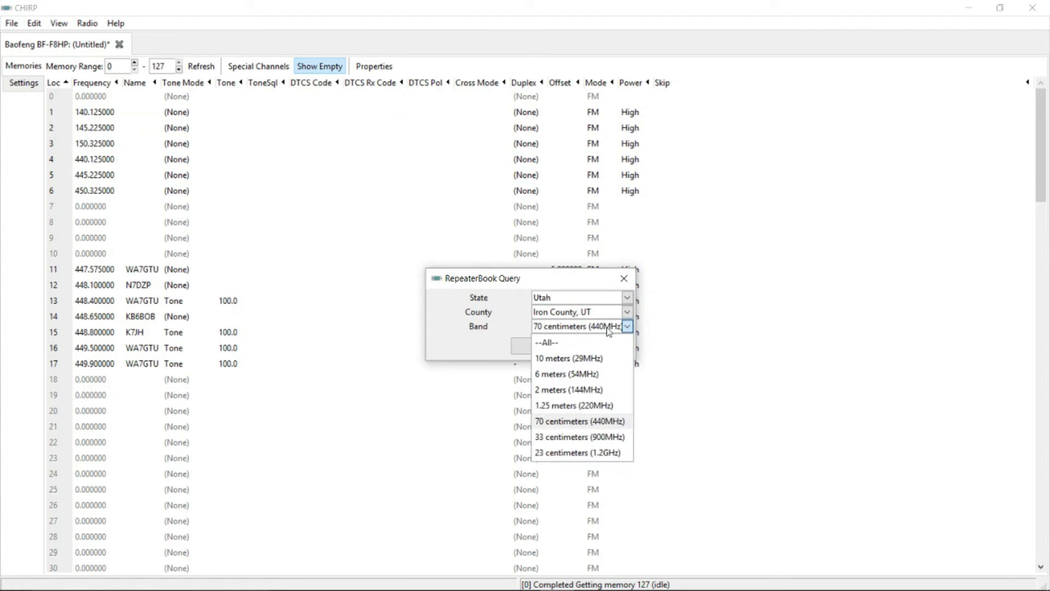
{"action": "left_click", "coordinate": [577, 390]}
{"action": "left_click", "coordinate": [541, 345]}
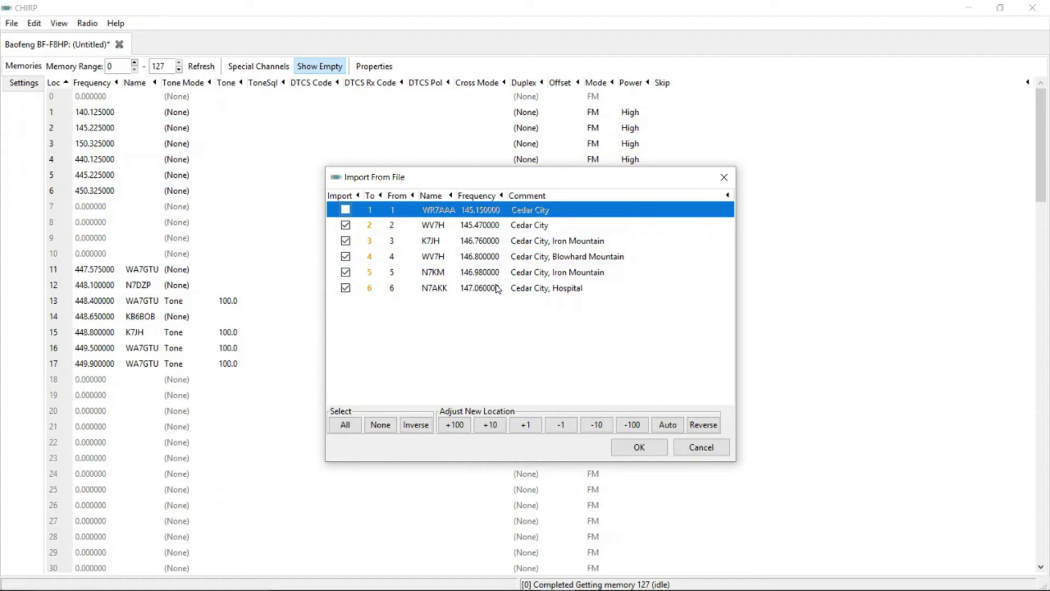
Step: Shift the 2-meter repeaters' target locations by +17 and import the checked entries into channels 19 to 23
{"action": "left_click", "coordinate": [490, 424]}
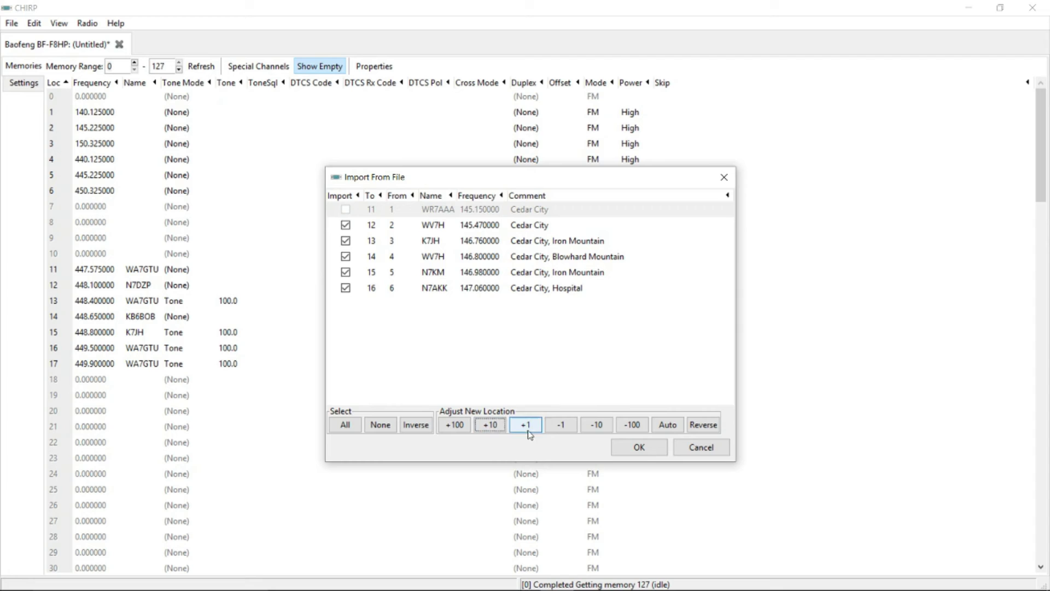
{"action": "left_click", "coordinate": [526, 425]}
{"action": "left_click", "coordinate": [527, 425]}
{"action": "left_click", "coordinate": [527, 425]}
{"action": "left_click", "coordinate": [527, 425]}
{"action": "left_click", "coordinate": [526, 425]}
{"action": "left_click", "coordinate": [526, 425]}
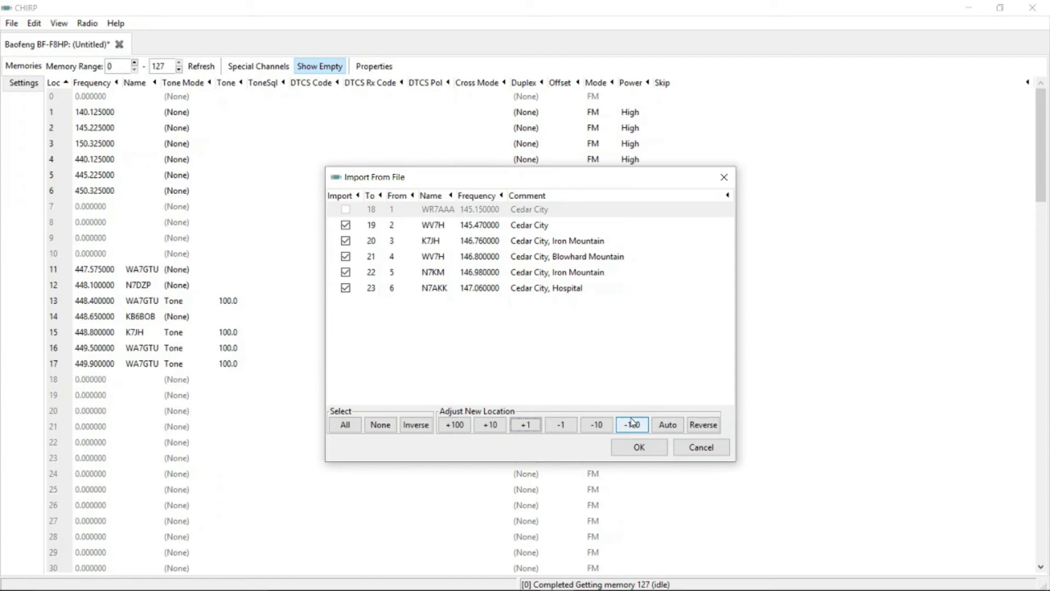
{"action": "left_click", "coordinate": [523, 430]}
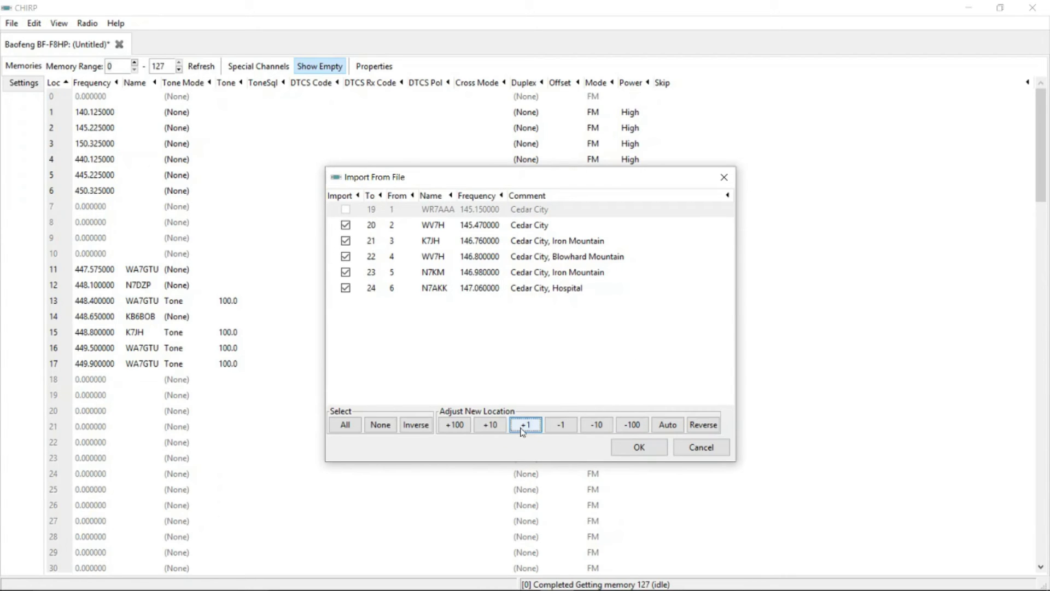
{"action": "left_click", "coordinate": [563, 430]}
{"action": "left_click", "coordinate": [637, 446]}
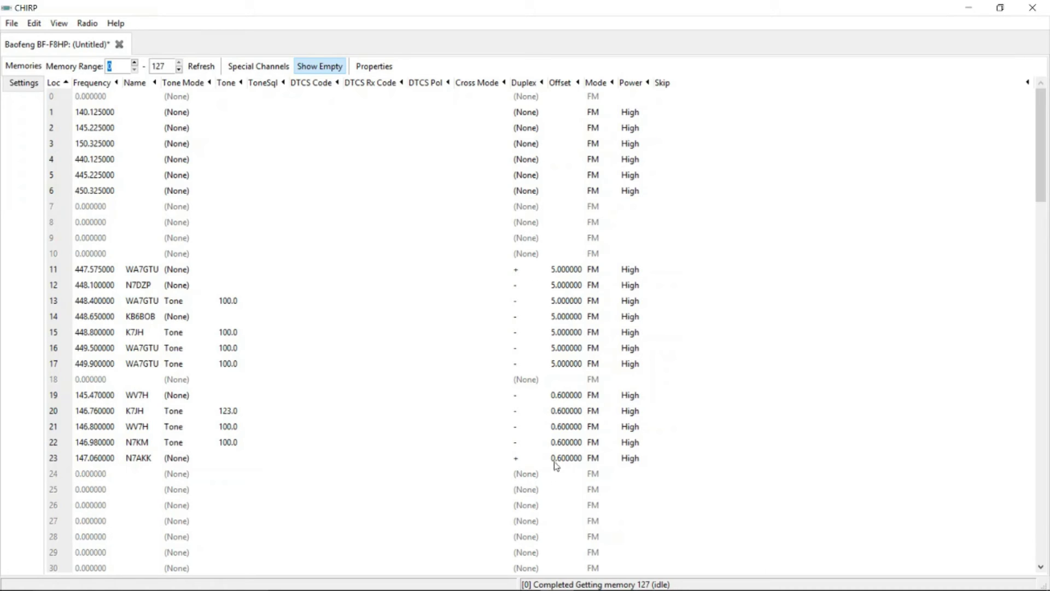
Step: Import the US MURS Channels stock configuration with its target locations shifted by +24, into channels 25 to 29
{"action": "left_click", "coordinate": [87, 24]}
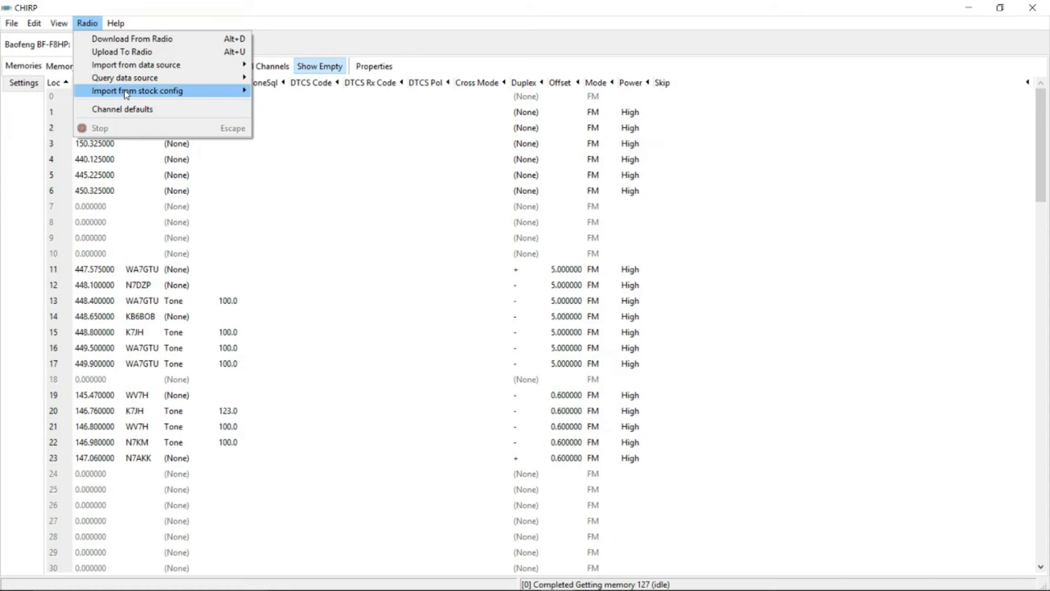
{"action": "mouse_move", "coordinate": [126, 94]}
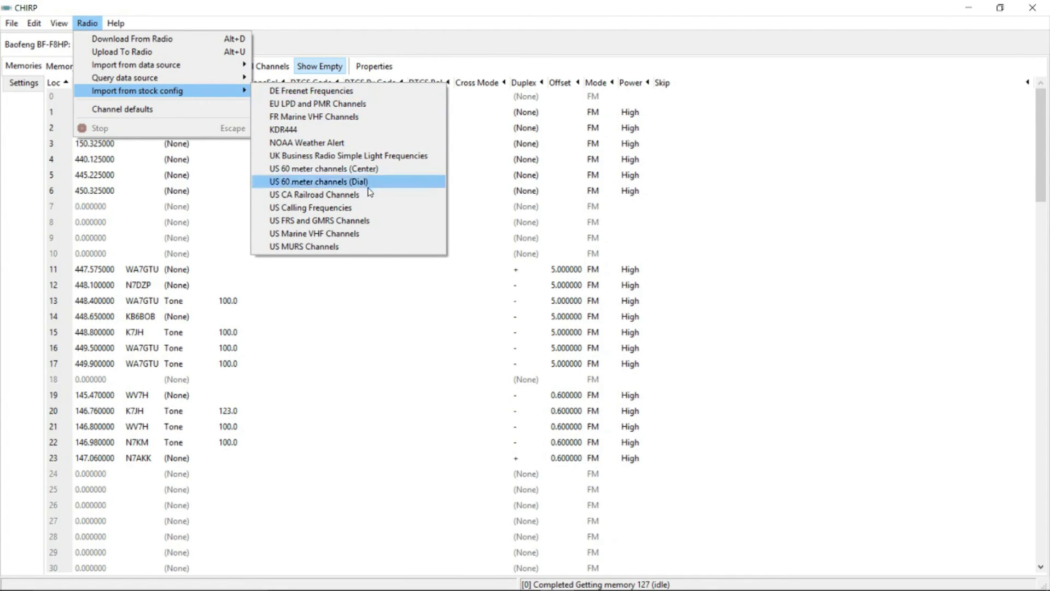
{"action": "left_click", "coordinate": [308, 248]}
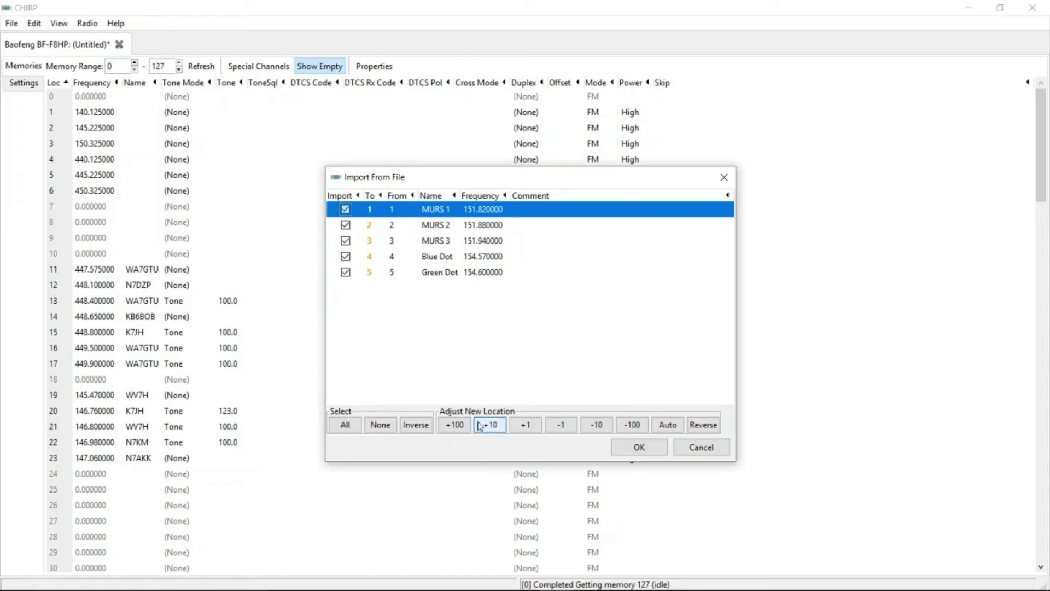
{"action": "left_click", "coordinate": [490, 429]}
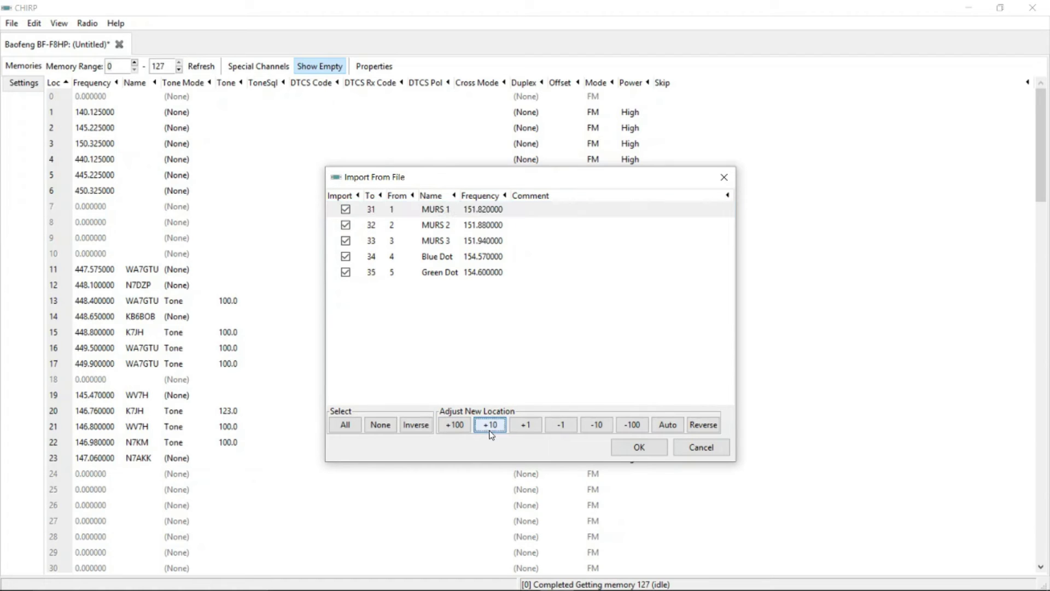
{"action": "left_click", "coordinate": [600, 430]}
{"action": "left_click", "coordinate": [523, 426]}
{"action": "left_click", "coordinate": [522, 427]}
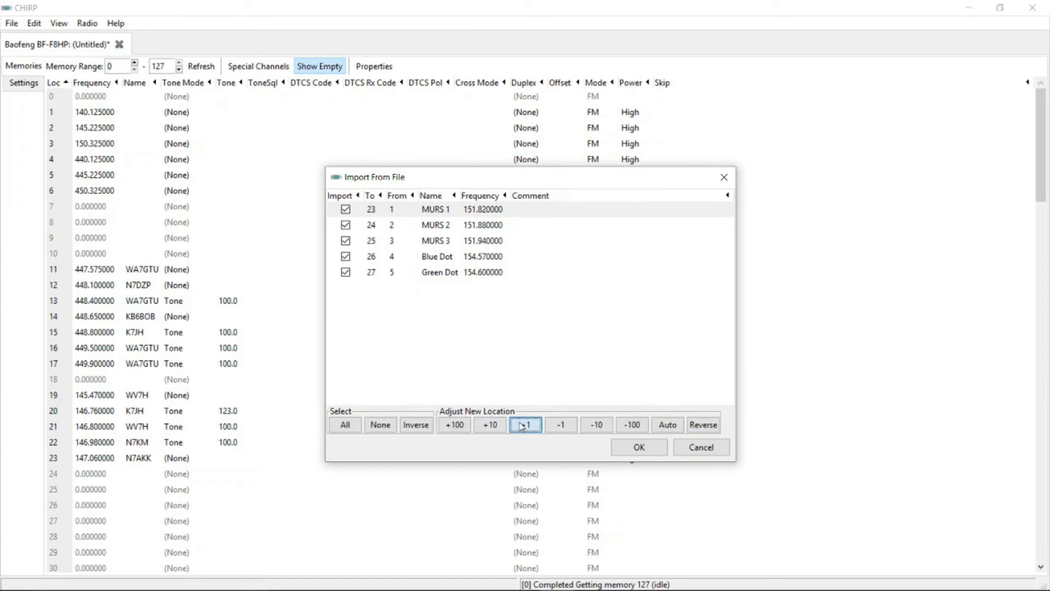
{"action": "left_click", "coordinate": [523, 426]}
{"action": "left_click", "coordinate": [523, 427]}
{"action": "left_click", "coordinate": [648, 444]}
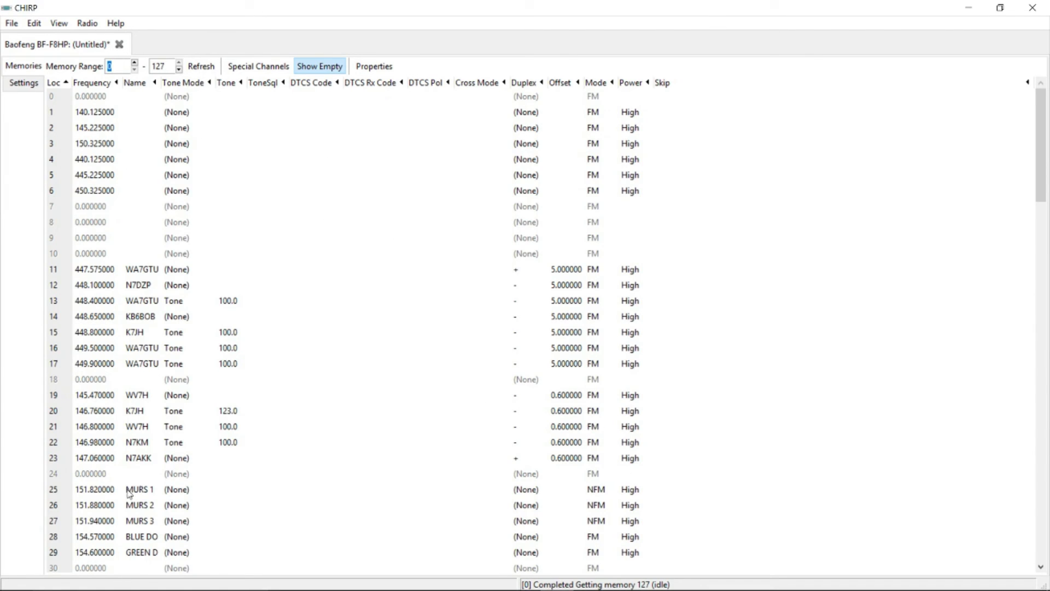
Step: Import the NOAA Weather Alert stock configuration with its target locations shifted by +30, into channels 31 to 40
{"action": "scroll", "coordinate": [71, 509], "scroll_direction": "down", "scroll_amount": 2}
{"action": "scroll", "coordinate": [79, 486], "scroll_direction": "down", "scroll_amount": 2}
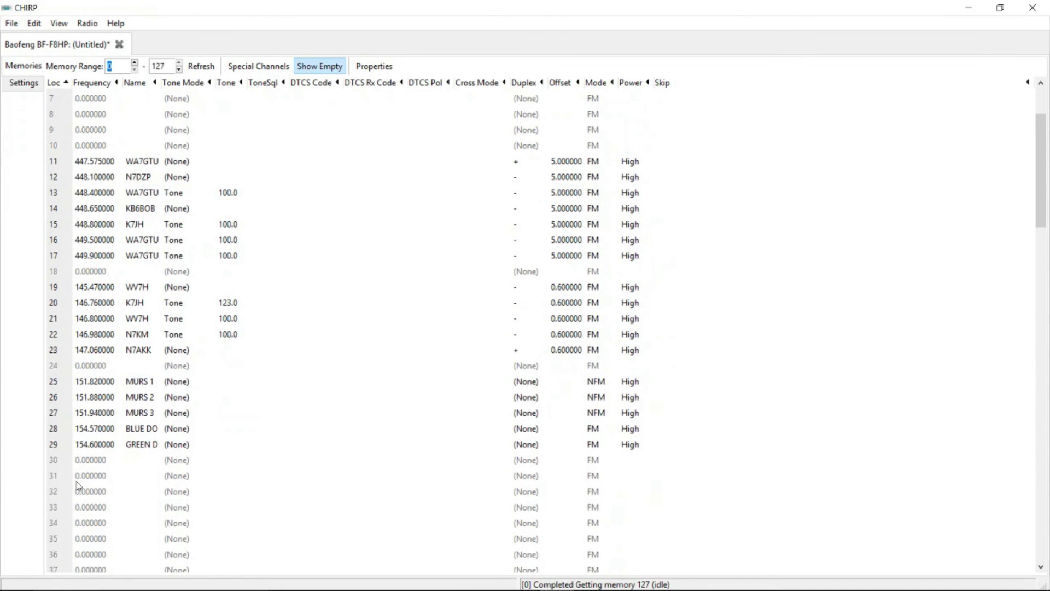
{"action": "left_click", "coordinate": [86, 25]}
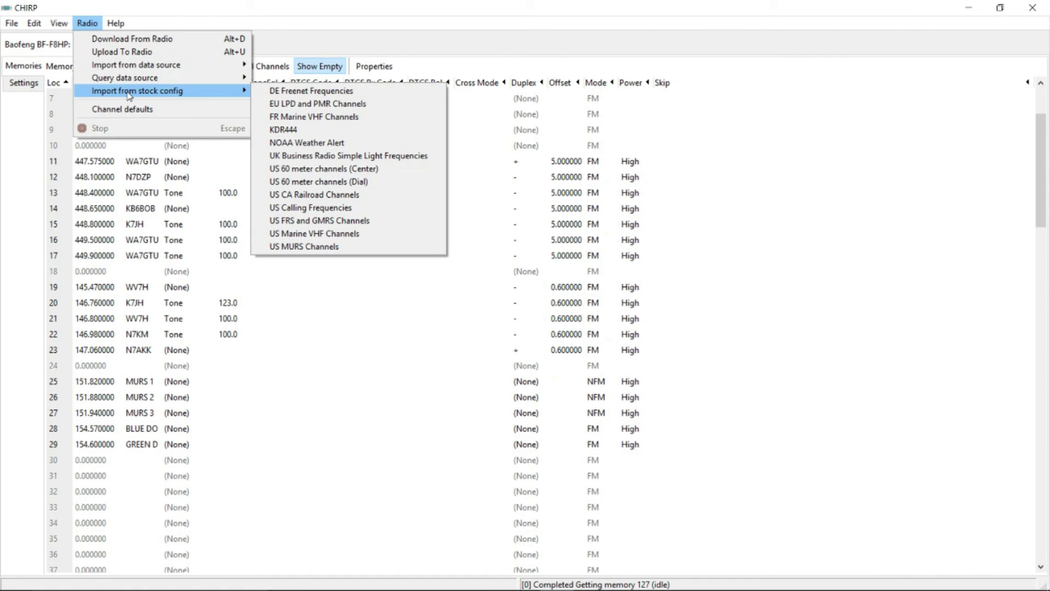
{"action": "left_click", "coordinate": [330, 144]}
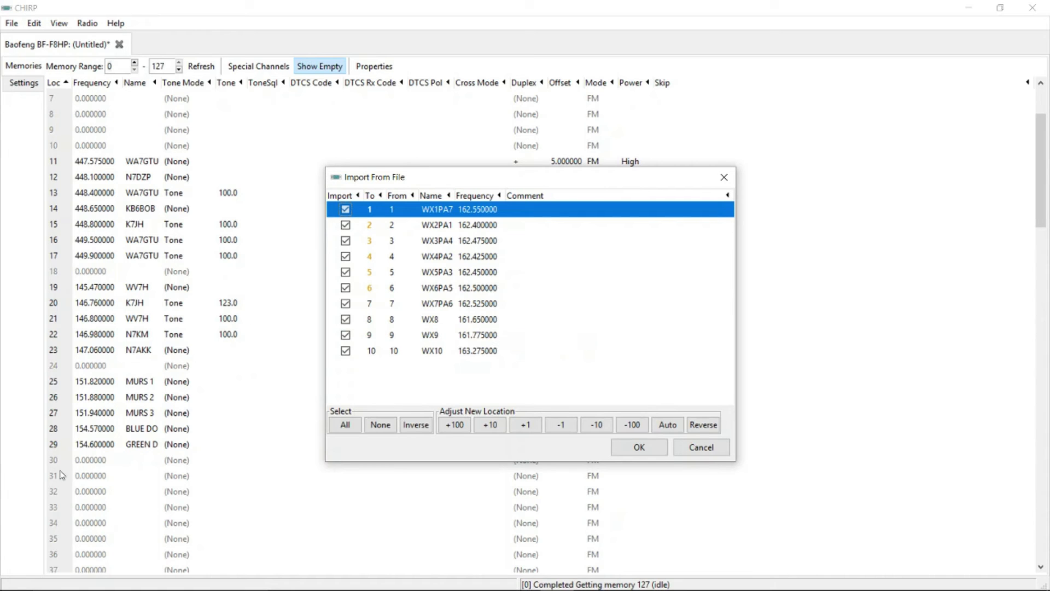
{"action": "left_click", "coordinate": [490, 425]}
{"action": "left_click", "coordinate": [491, 426]}
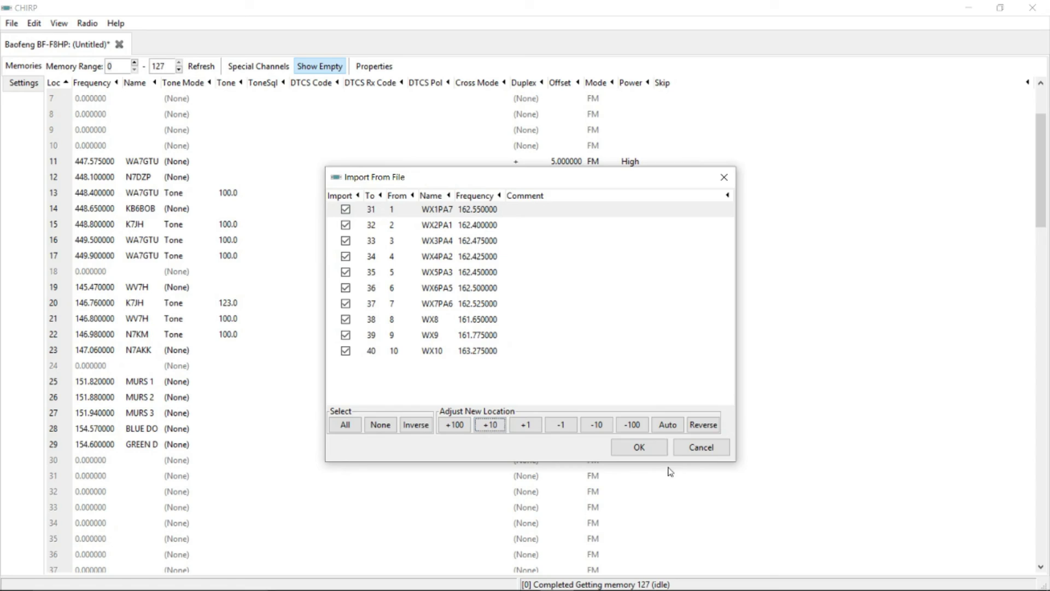
{"action": "left_click", "coordinate": [655, 448]}
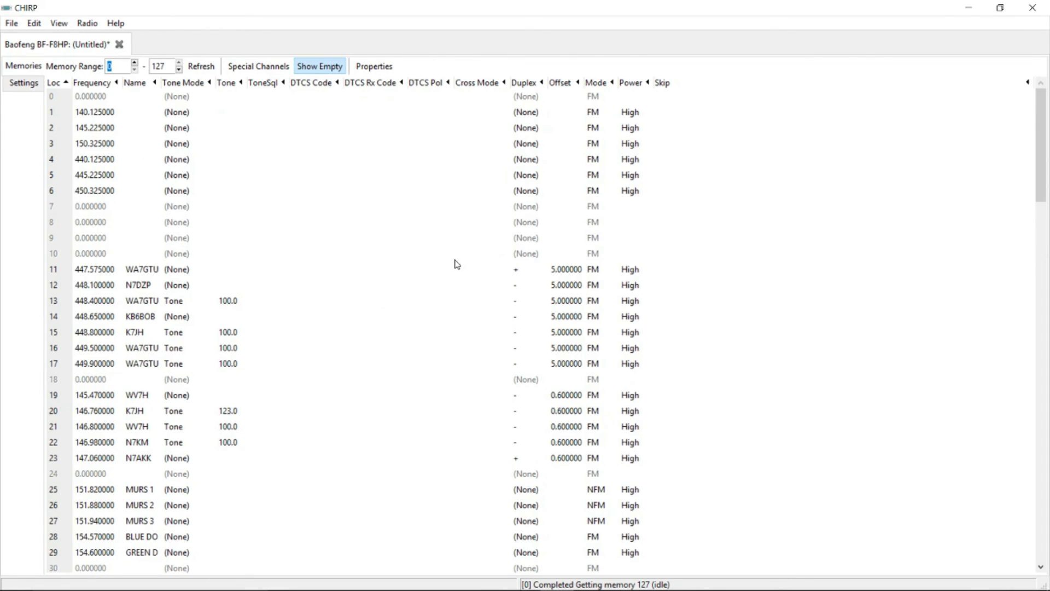
Step: Look over the imported channels and save the memory list as Baofeng_BF-F8HP_20171116.img in the HAM folder
{"action": "scroll", "coordinate": [364, 462], "scroll_direction": "down", "scroll_amount": 1}
{"action": "scroll", "coordinate": [364, 464], "scroll_direction": "down", "scroll_amount": 4}
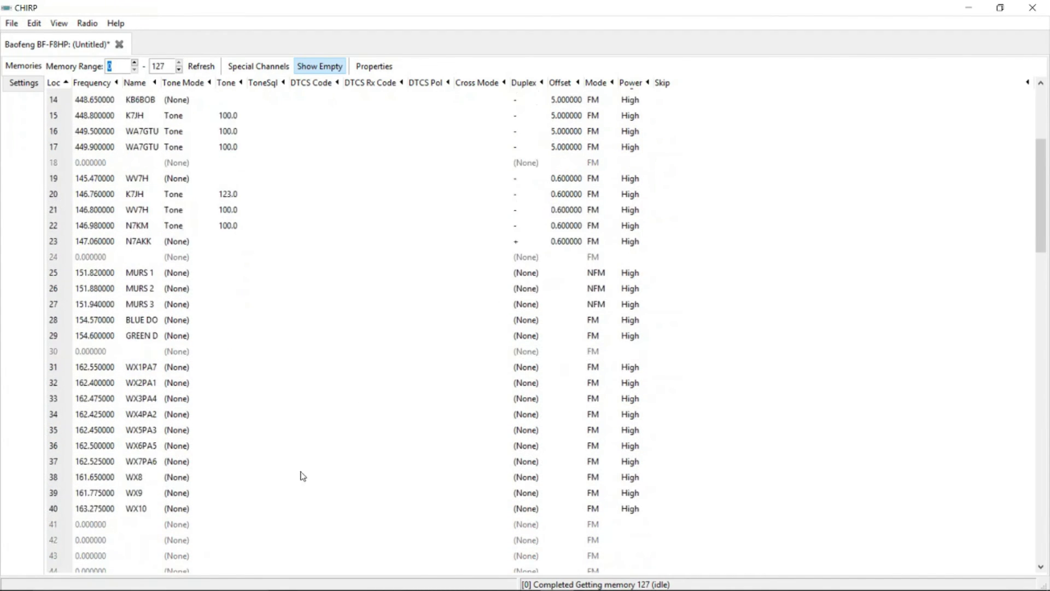
{"action": "scroll", "coordinate": [302, 476], "scroll_direction": "up", "scroll_amount": 1}
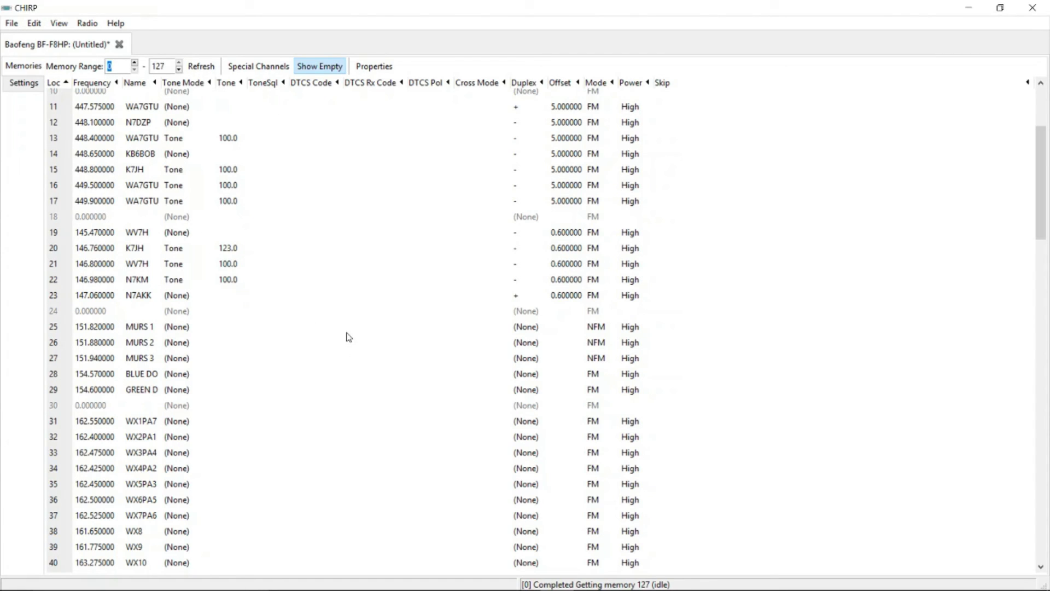
{"action": "scroll", "coordinate": [197, 284], "scroll_direction": "down", "scroll_amount": 1}
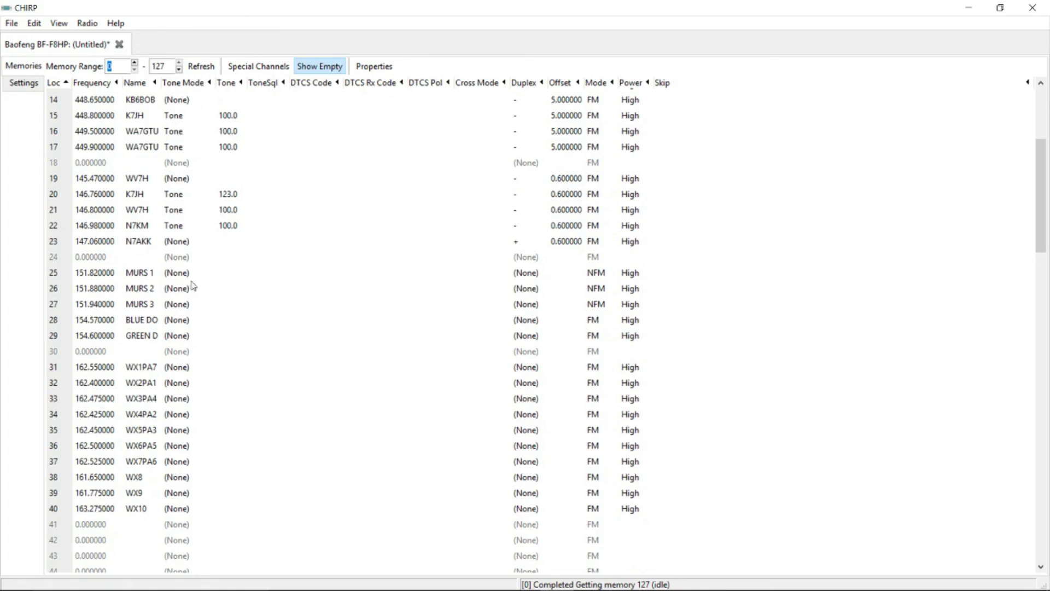
{"action": "scroll", "coordinate": [189, 323], "scroll_direction": "up", "scroll_amount": 1}
{"action": "scroll", "coordinate": [187, 335], "scroll_direction": "up", "scroll_amount": 4}
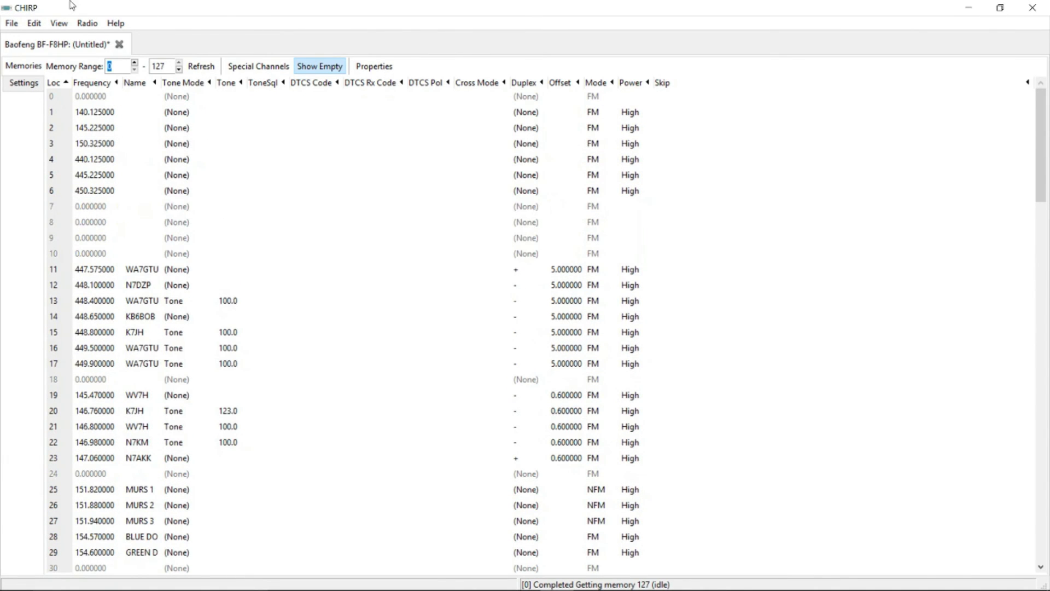
{"action": "left_click", "coordinate": [12, 24]}
{"action": "mouse_move", "coordinate": [24, 20]}
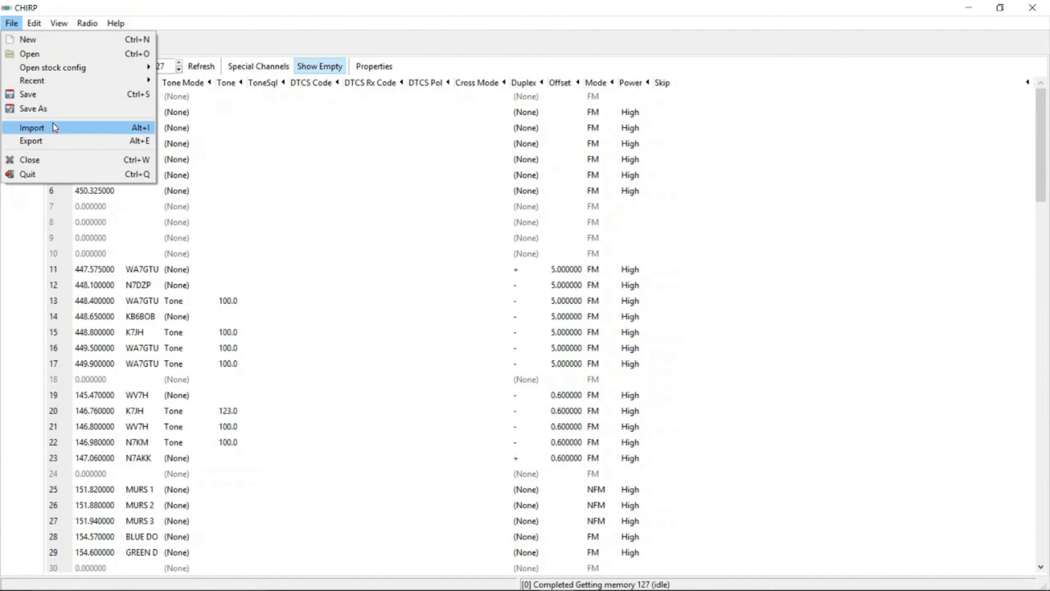
{"action": "left_click", "coordinate": [55, 114]}
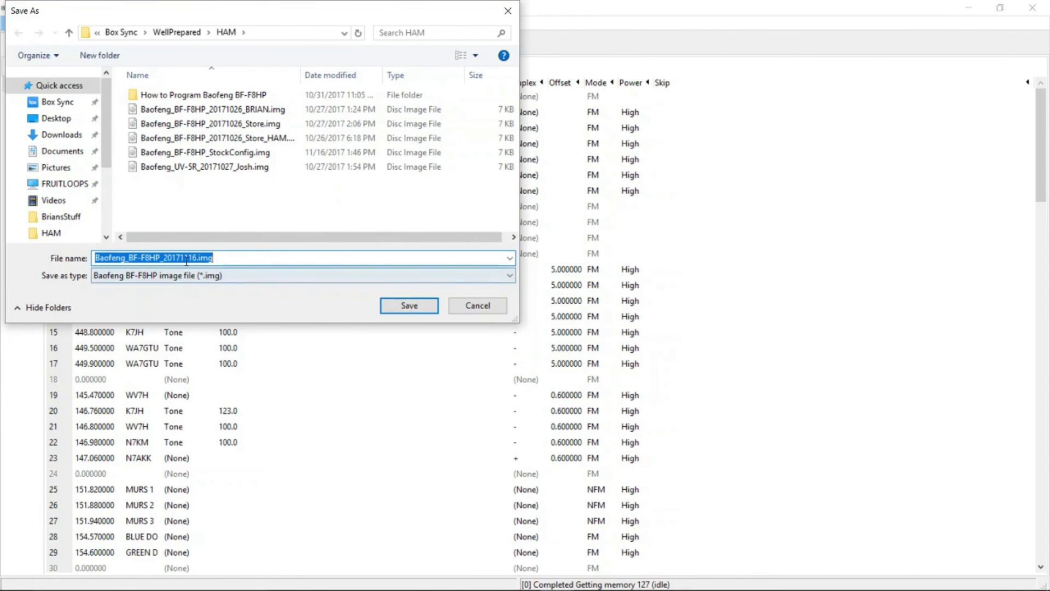
{"action": "left_click", "coordinate": [427, 308]}
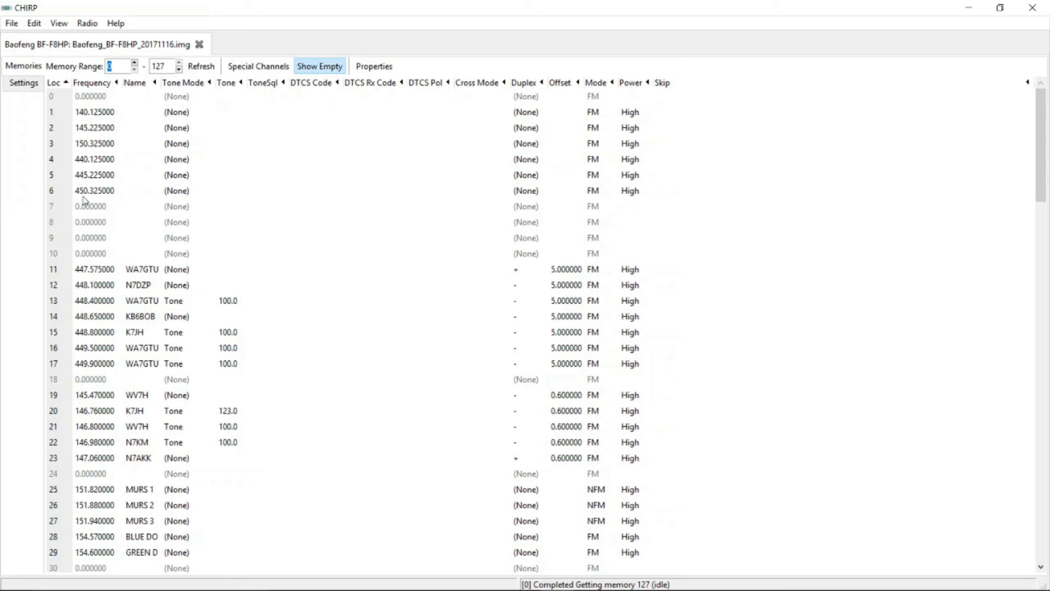
Step: Start uploading the memory image to the radio through port COM5, accepting the instructions and the experimental driver
{"action": "left_click", "coordinate": [315, 66]}
{"action": "left_click", "coordinate": [88, 24]}
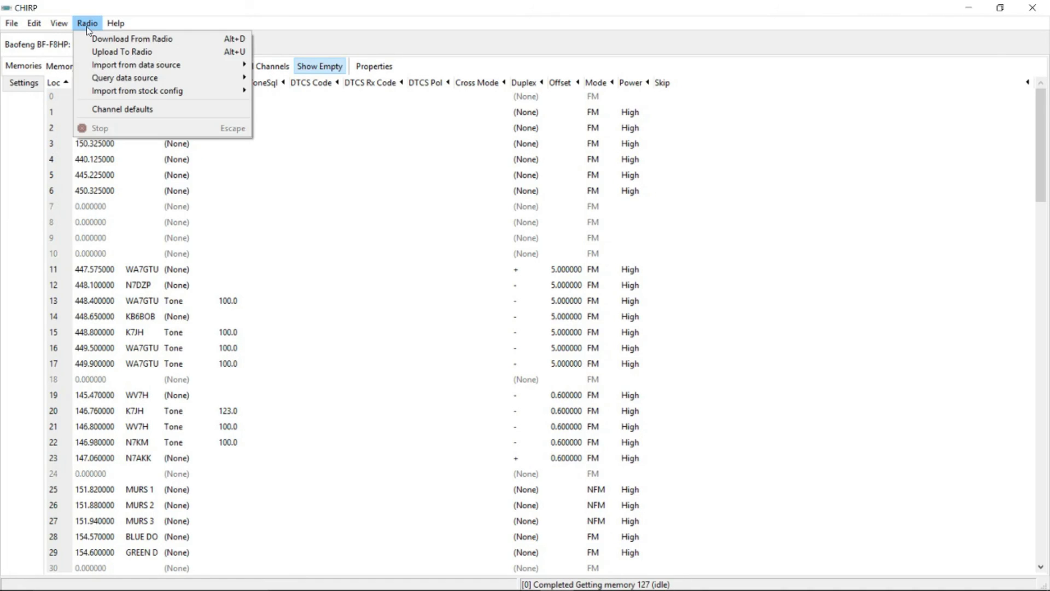
{"action": "left_click", "coordinate": [111, 53]}
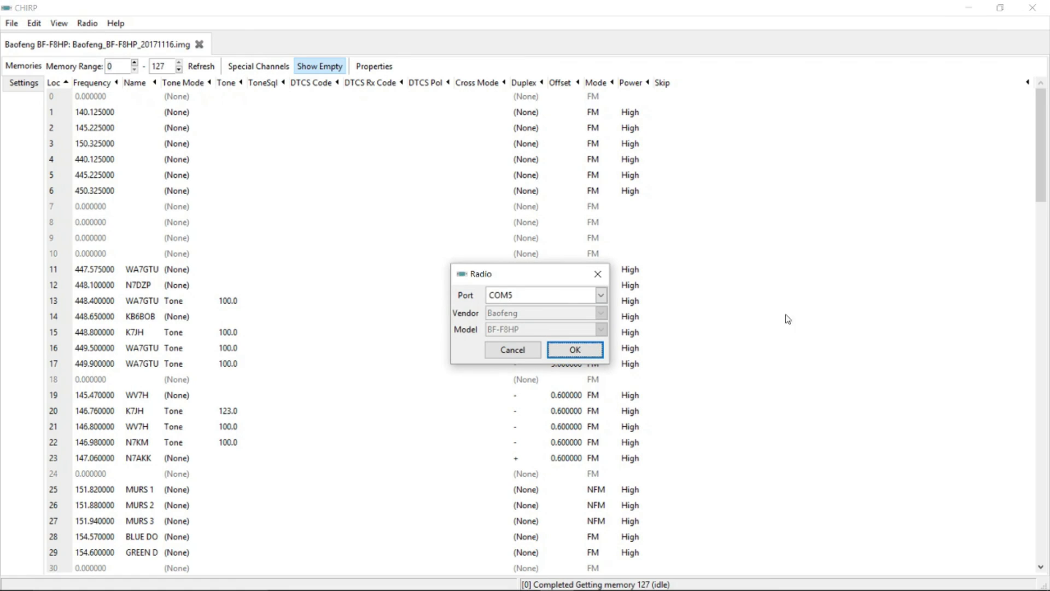
{"action": "left_click", "coordinate": [602, 296]}
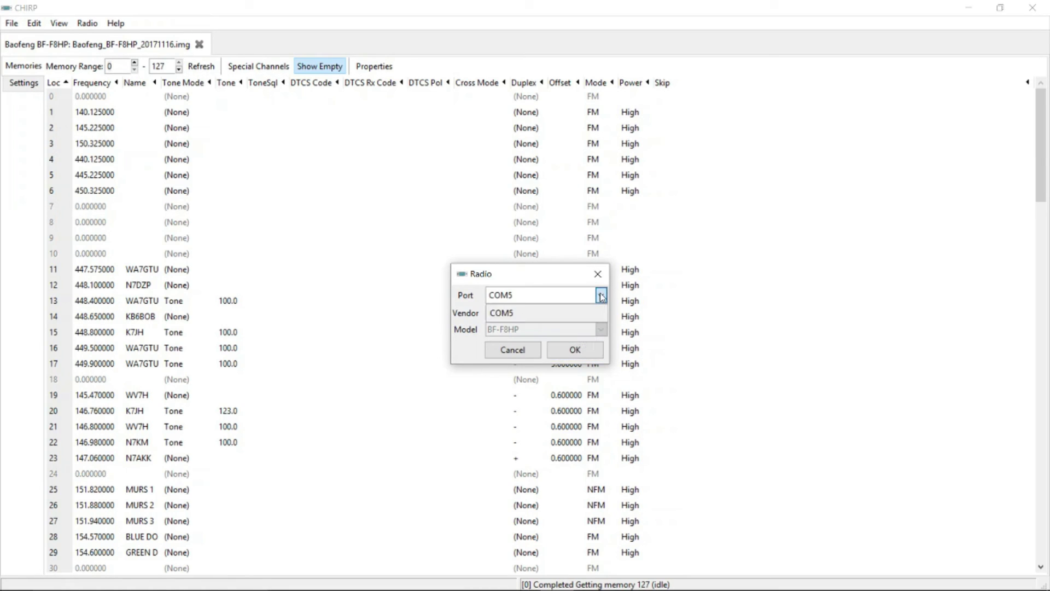
{"action": "left_click", "coordinate": [601, 313]}
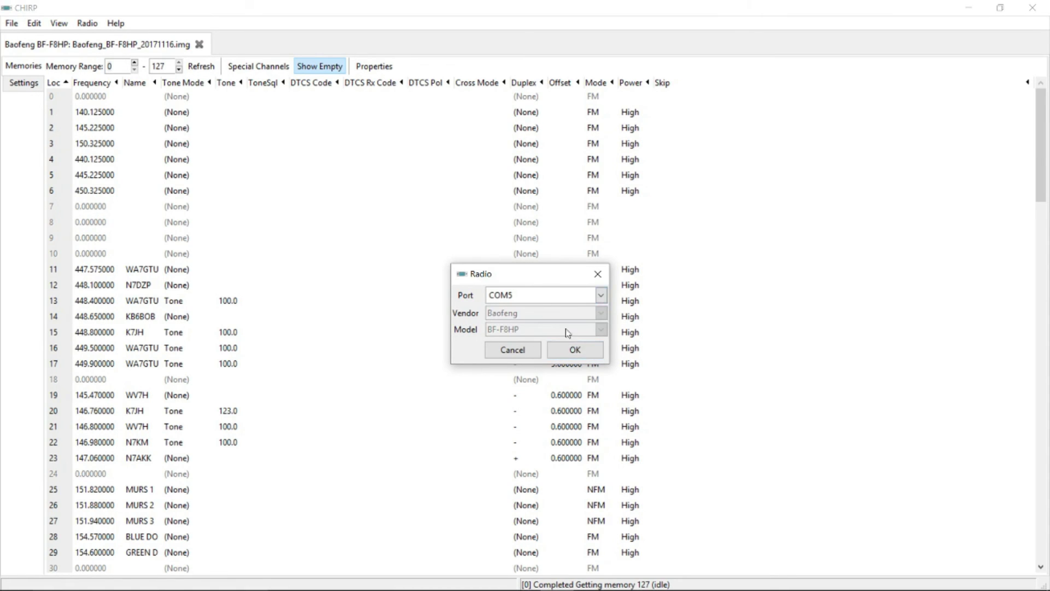
{"action": "left_click", "coordinate": [575, 355]}
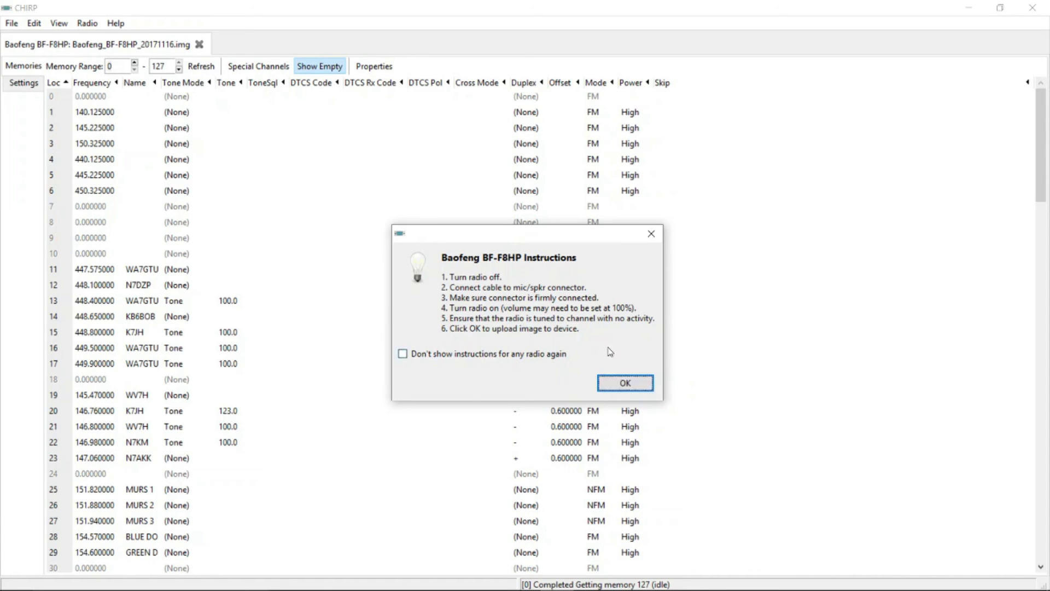
{"action": "left_click", "coordinate": [634, 386]}
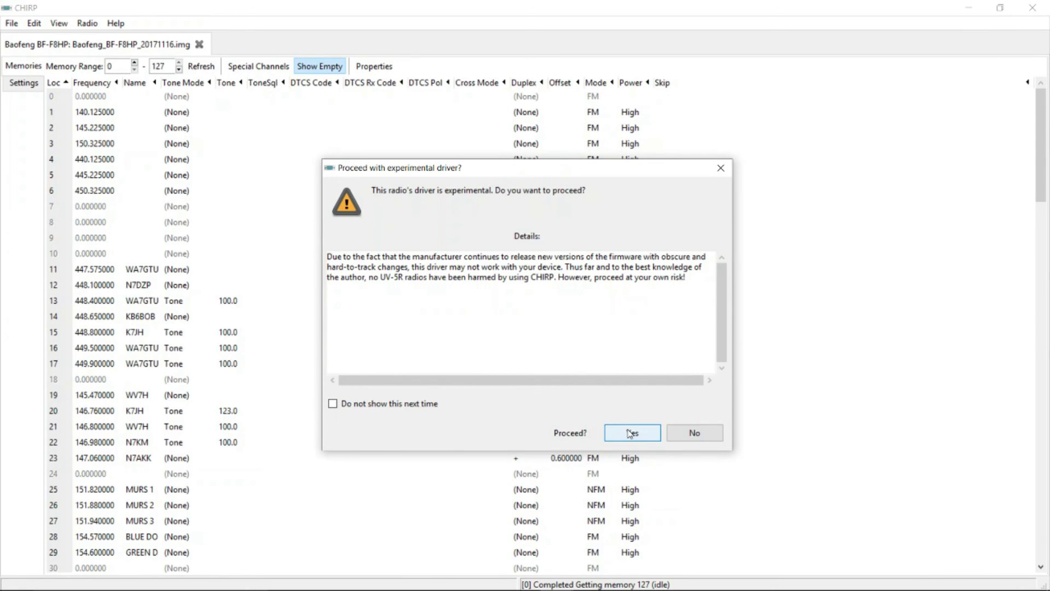
{"action": "left_click", "coordinate": [631, 434]}
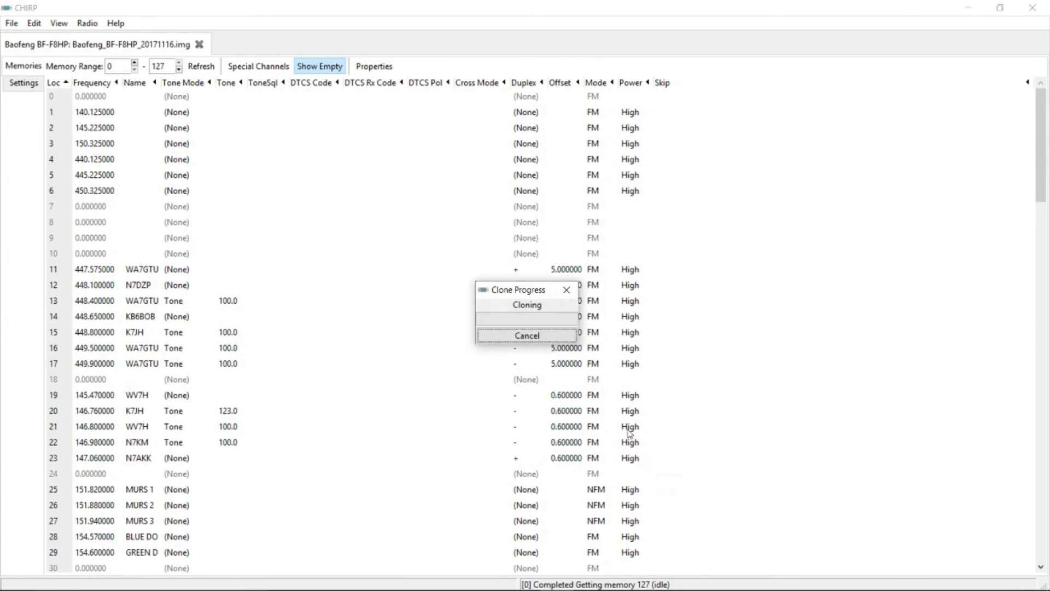